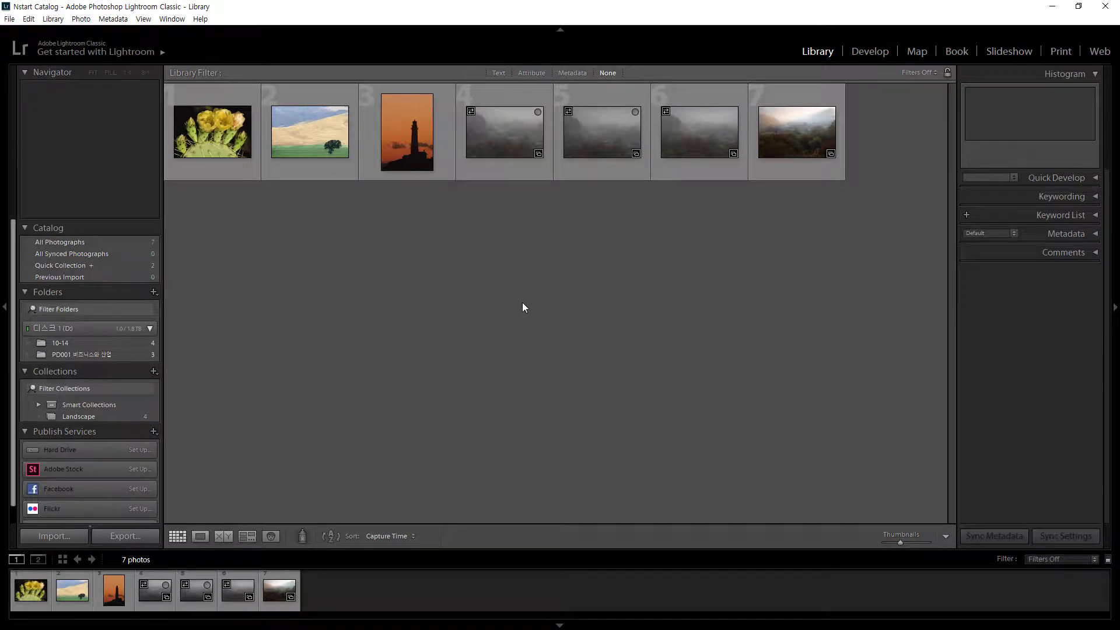
Remove all seven photos from the Lightroom catalog without deleting them from disk.
{"action": "key", "text": "ctrl+a"}
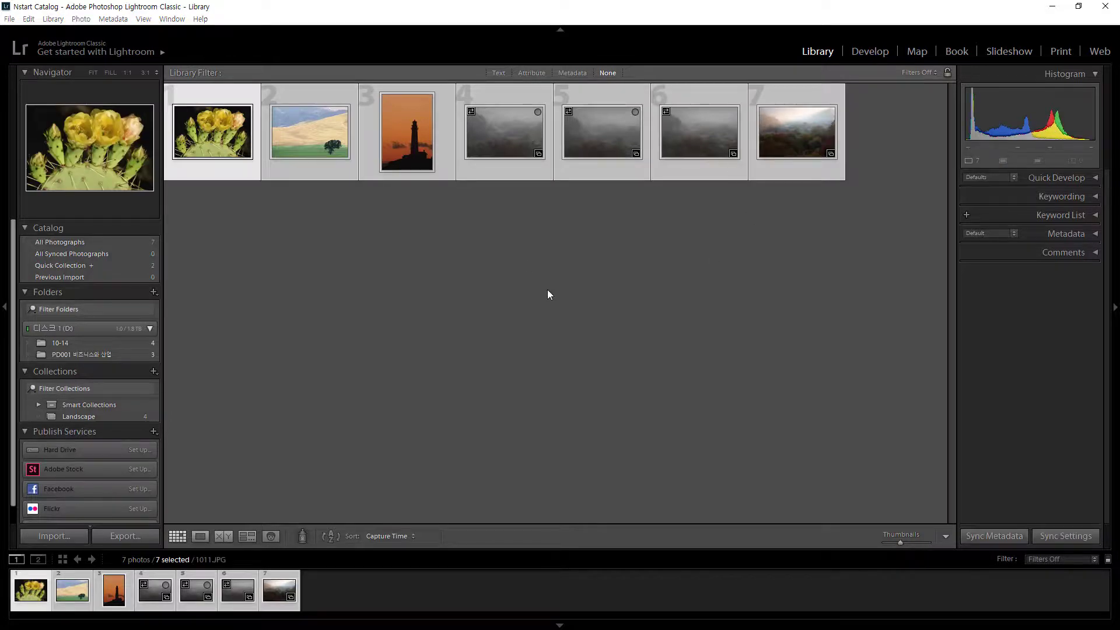
{"action": "key", "text": "Delete"}
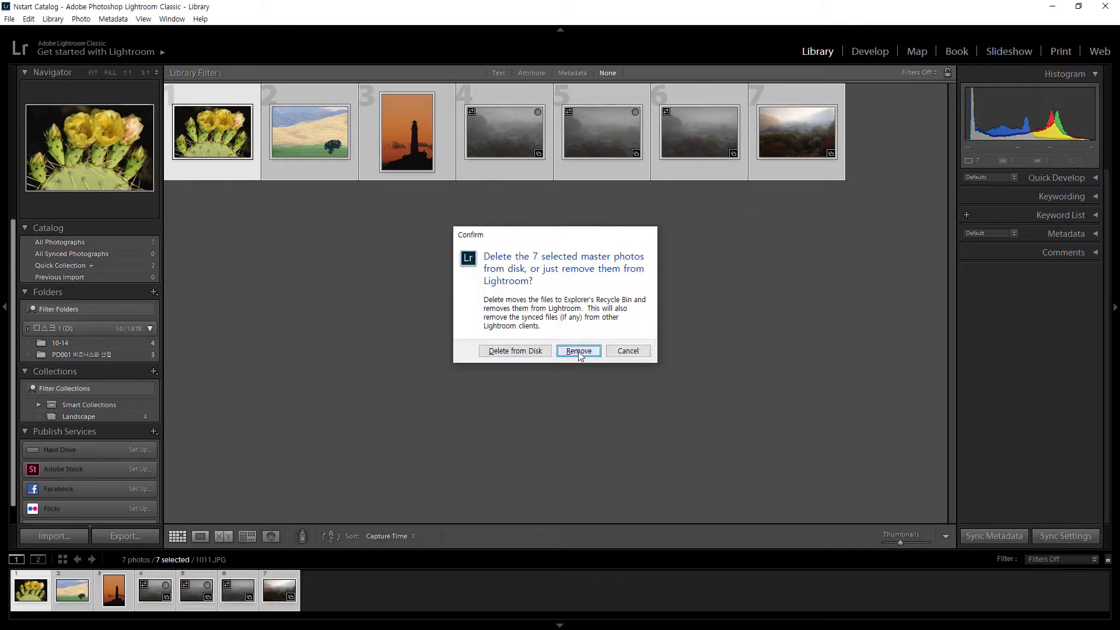
{"action": "left_click", "coordinate": [579, 351]}
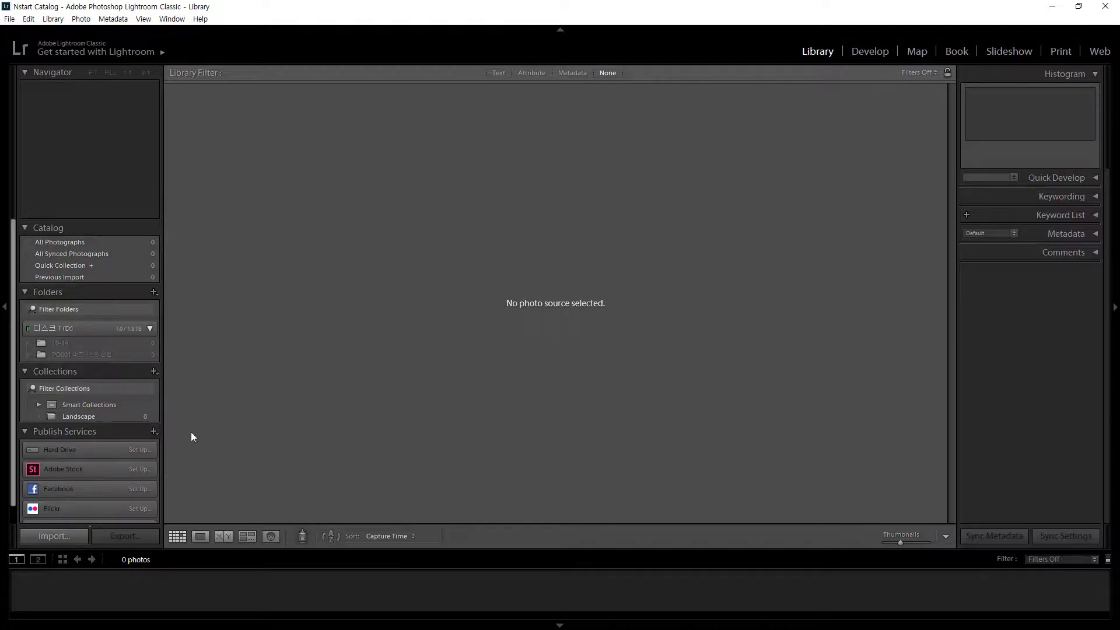
Start an import from the PD001 비즈니스와 산업 folder in Photo_Image/photodisk on drive D and uncheck all its photos.
{"action": "key", "text": "ctrl+shift+i"}
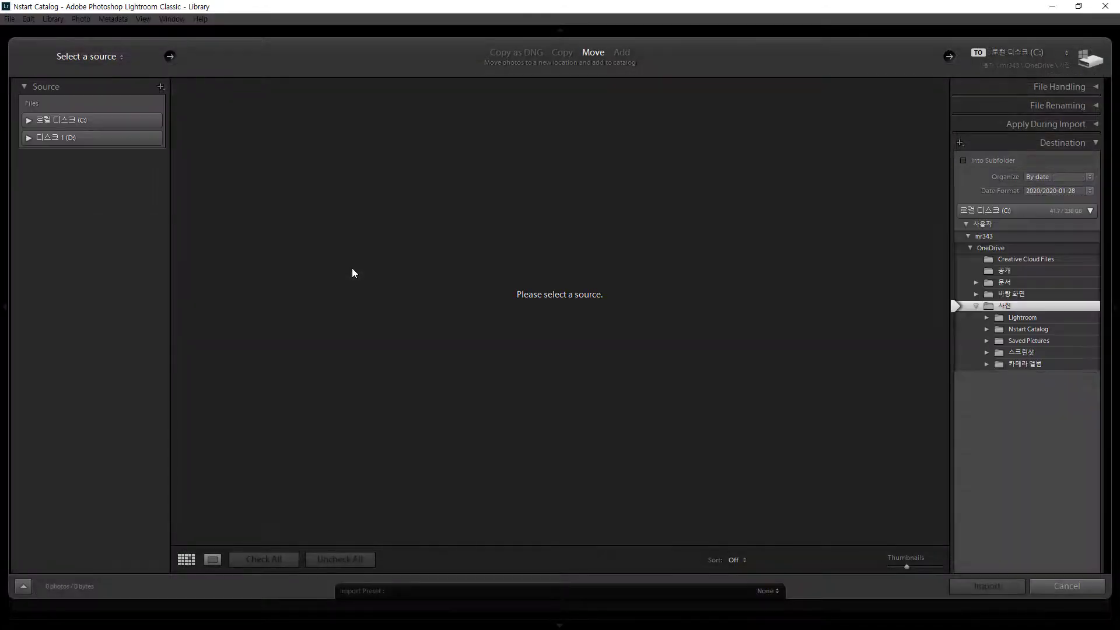
{"action": "left_click", "coordinate": [30, 137]}
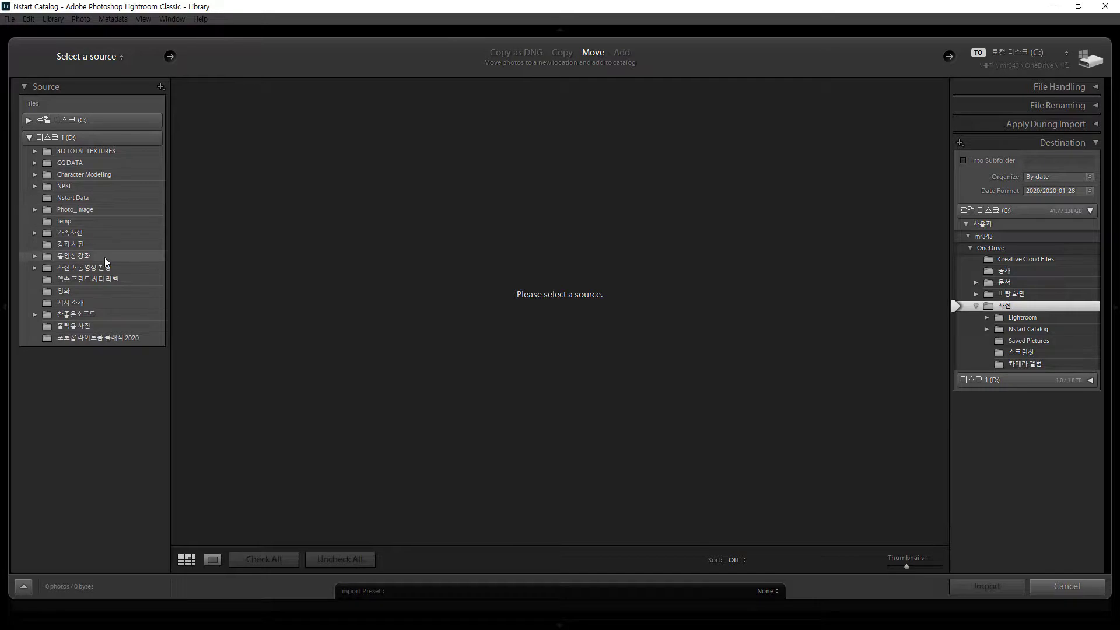
{"action": "left_click", "coordinate": [35, 210]}
{"action": "left_click", "coordinate": [45, 221]}
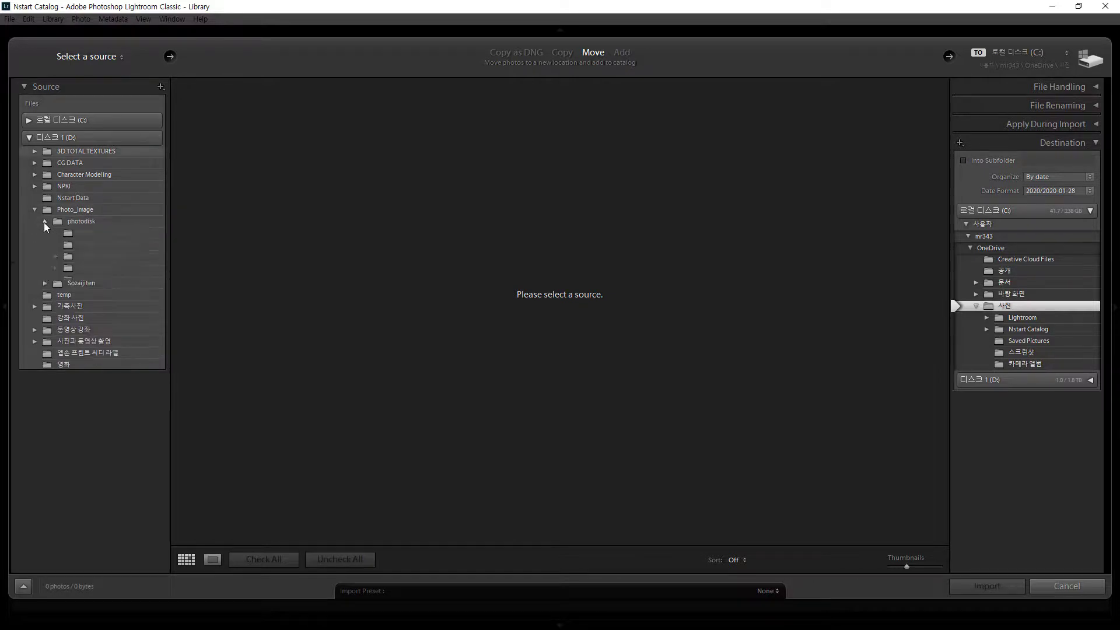
{"action": "left_click", "coordinate": [100, 233]}
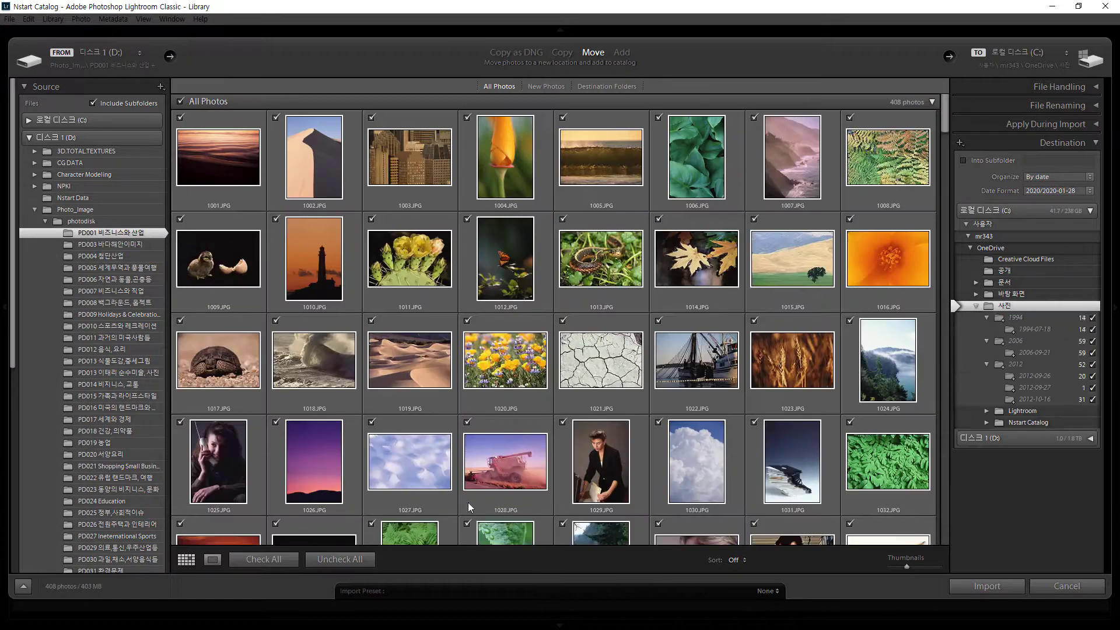
{"action": "left_click", "coordinate": [363, 560]}
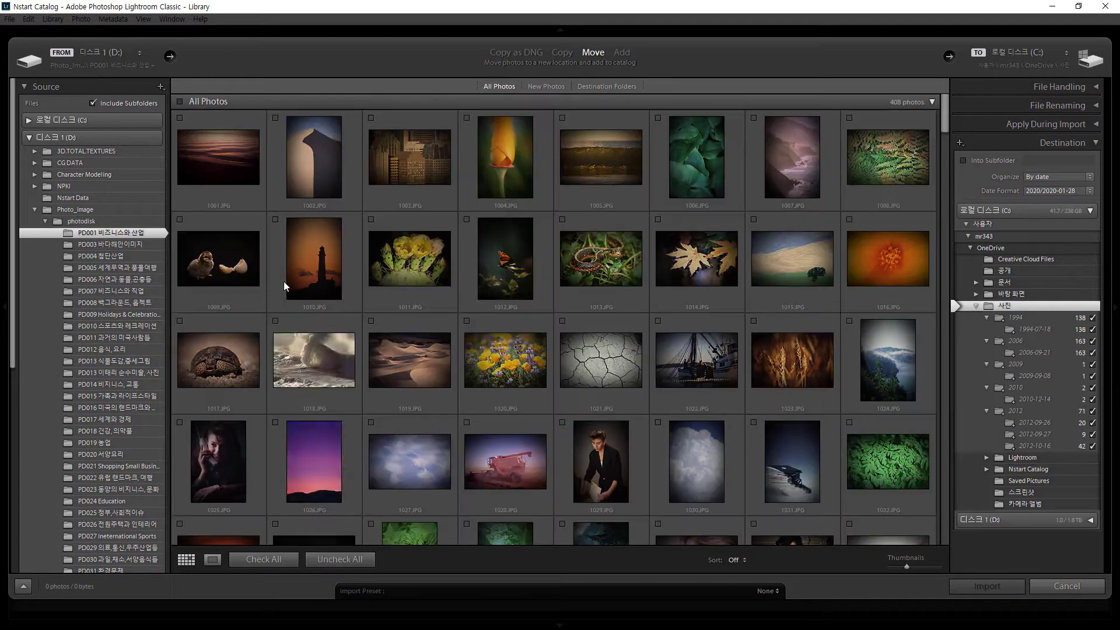
Select photos 1001, 1004, 1007, 1014, 1017, 1020, 1023, 1026, 1029 and 1032 in the import grid.
{"action": "left_click", "coordinate": [239, 157]}
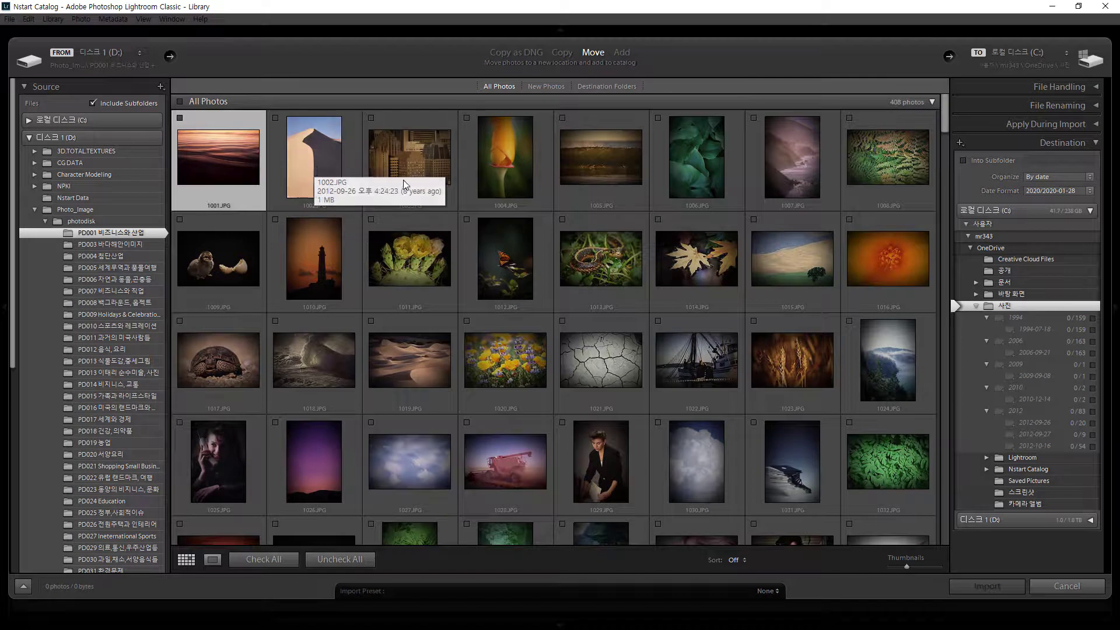
{"action": "left_click", "coordinate": [491, 167], "text": "ctrl"}
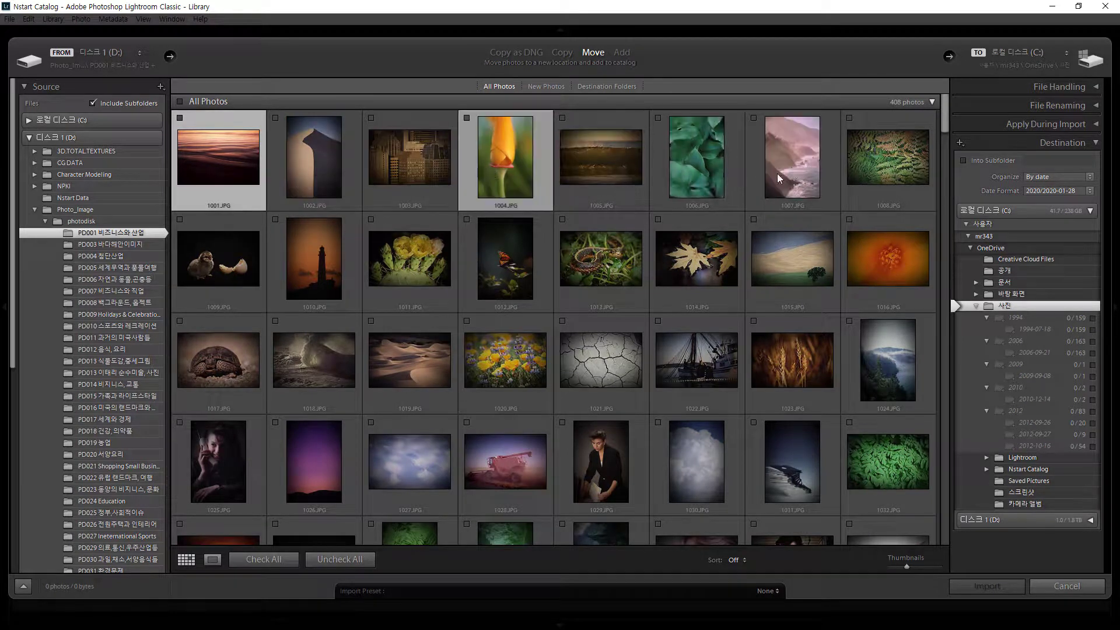
{"action": "left_click", "coordinate": [793, 167], "text": "ctrl"}
{"action": "left_click", "coordinate": [706, 272], "text": "ctrl"}
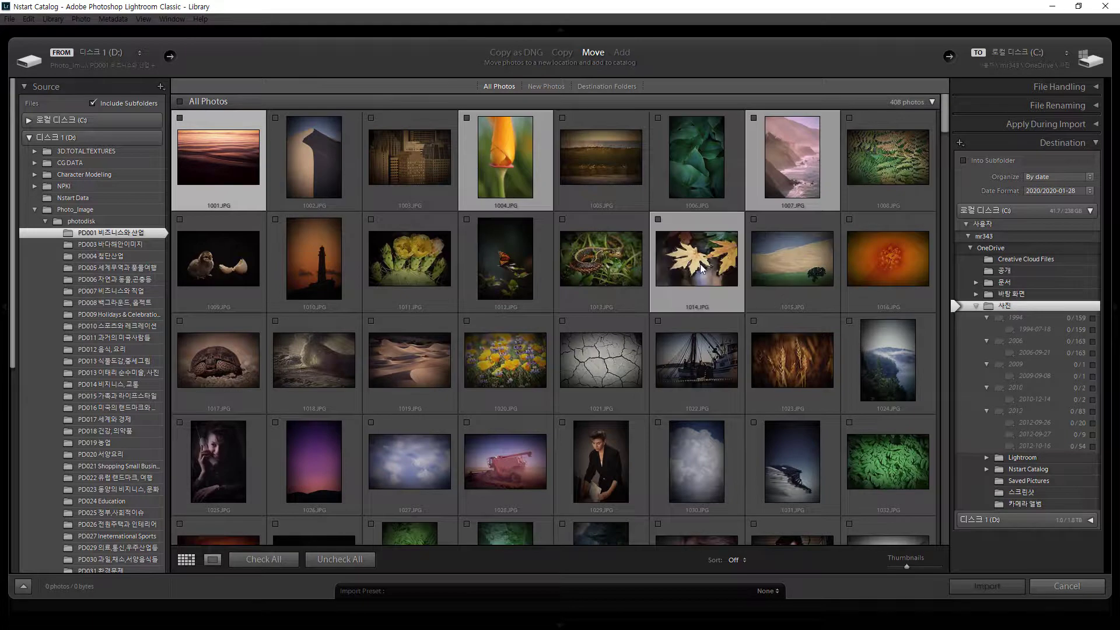
{"action": "left_click", "coordinate": [508, 376], "text": "ctrl"}
{"action": "left_click", "coordinate": [245, 380], "text": "ctrl"}
{"action": "left_click", "coordinate": [312, 473], "text": "ctrl"}
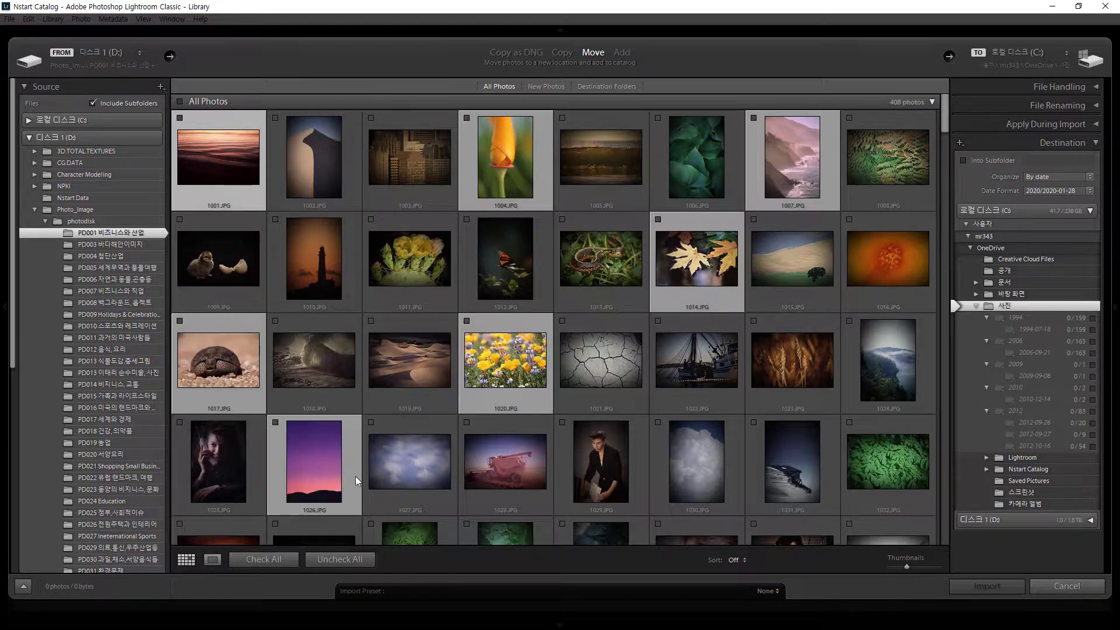
{"action": "left_click", "coordinate": [604, 467], "text": "ctrl"}
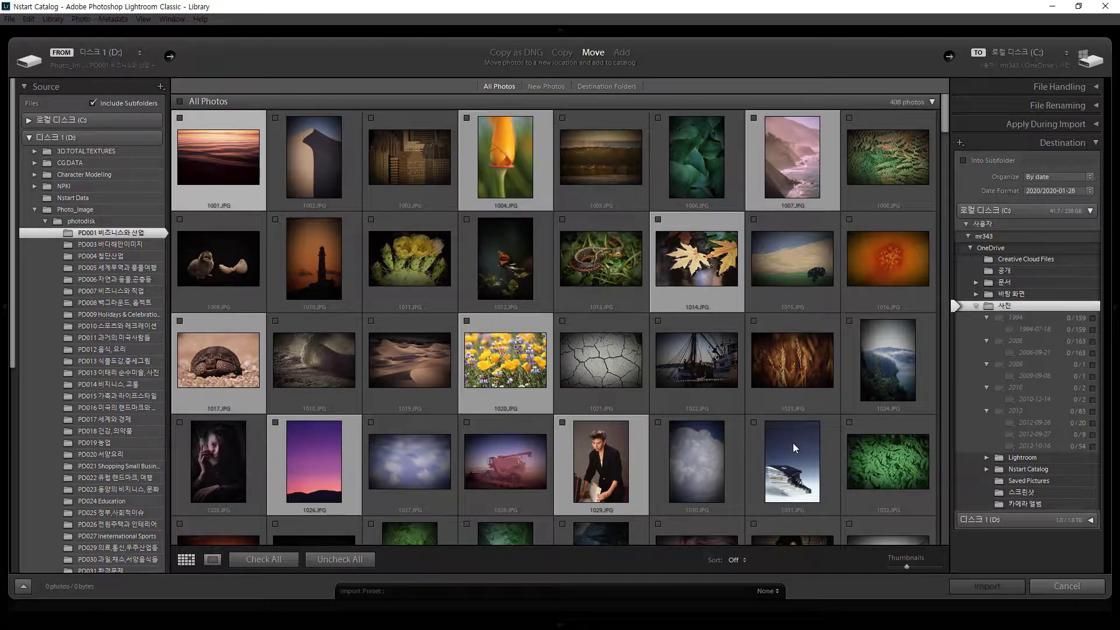
{"action": "left_click", "coordinate": [903, 452], "text": "ctrl"}
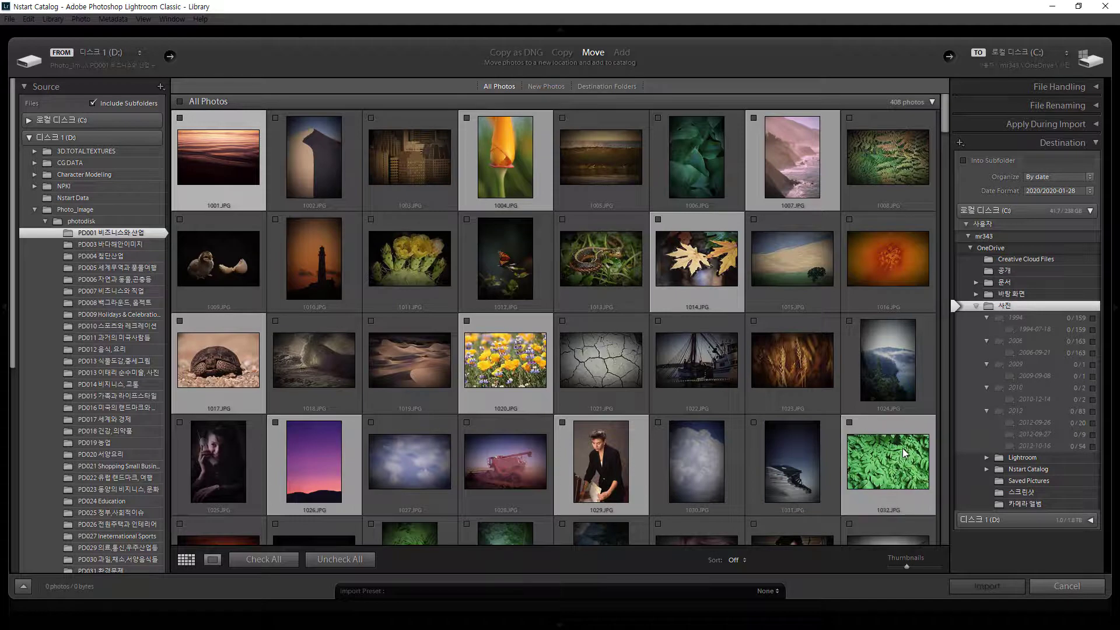
{"action": "left_click", "coordinate": [784, 364], "text": "ctrl"}
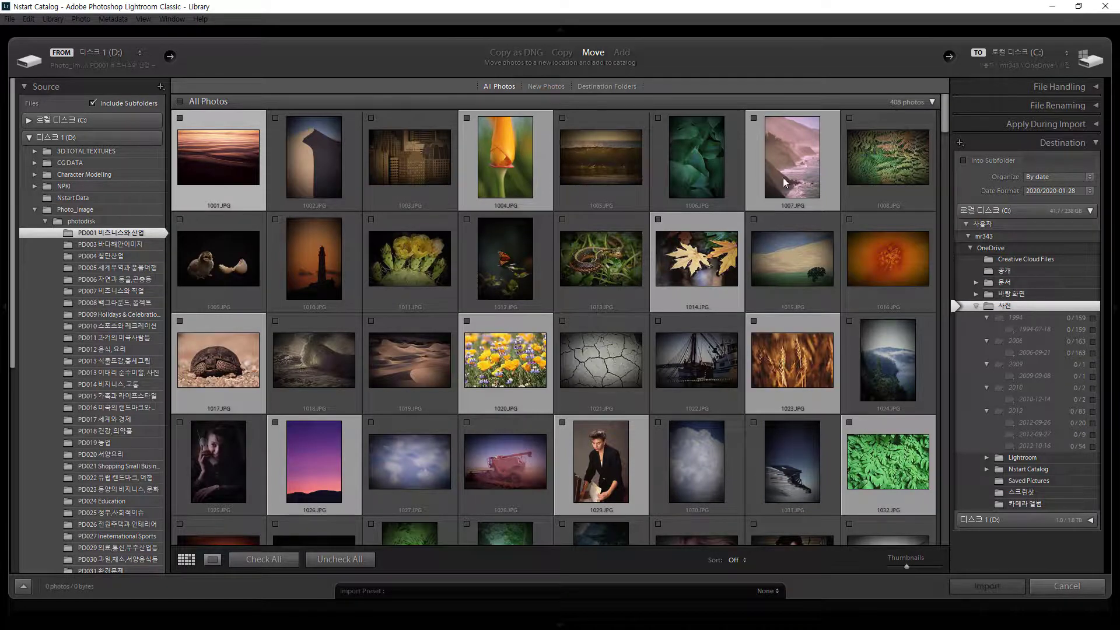
Set the import method to Add and expand the File Handling options.
{"action": "left_click", "coordinate": [621, 52]}
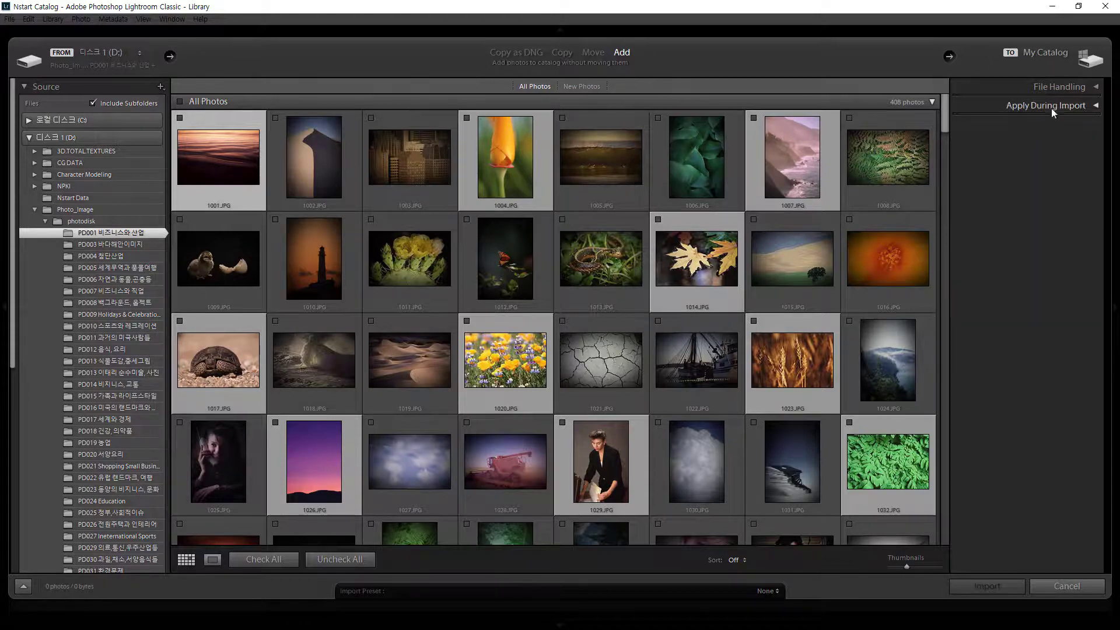
{"action": "left_click", "coordinate": [1096, 89]}
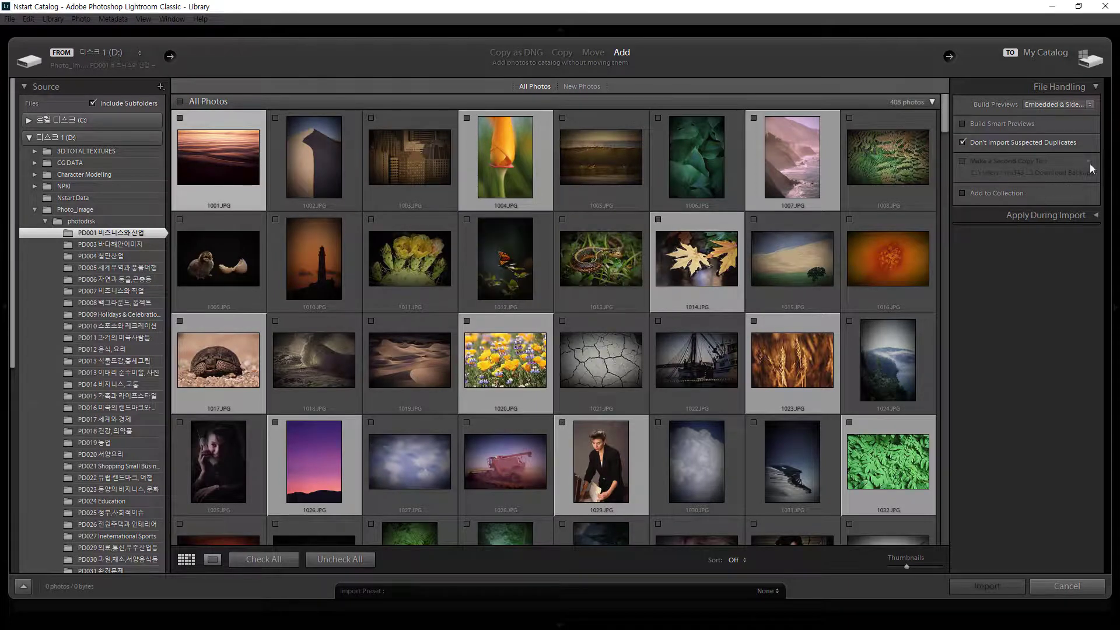
Try the Move and Copy import methods, choosing 바탕 화면 as the copy destination, and return to Add.
{"action": "left_click", "coordinate": [597, 53]}
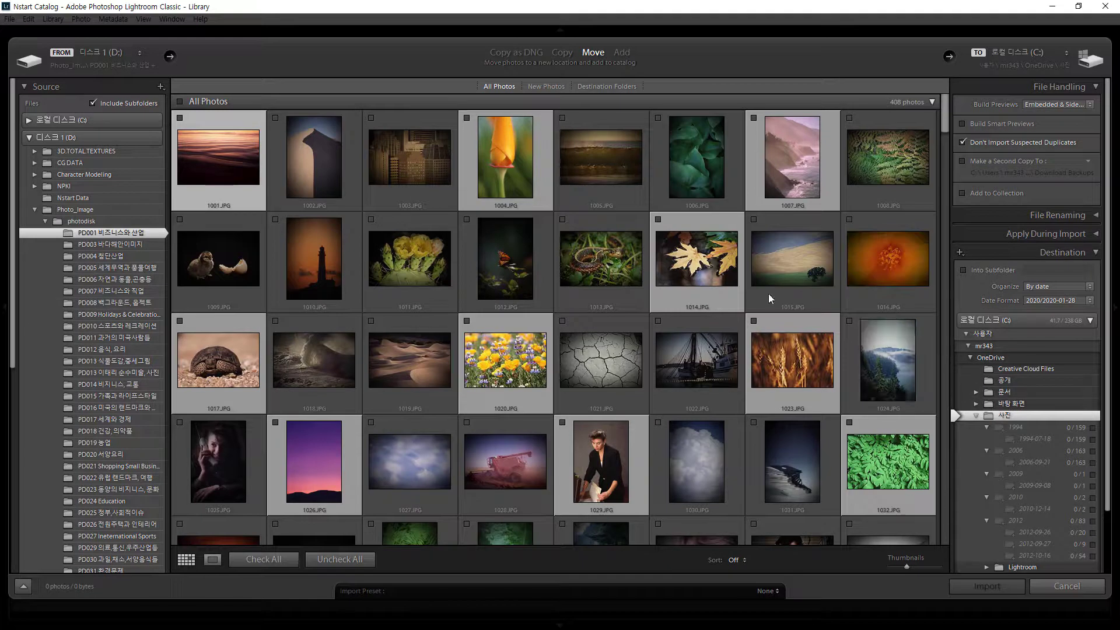
{"action": "left_click", "coordinate": [562, 51]}
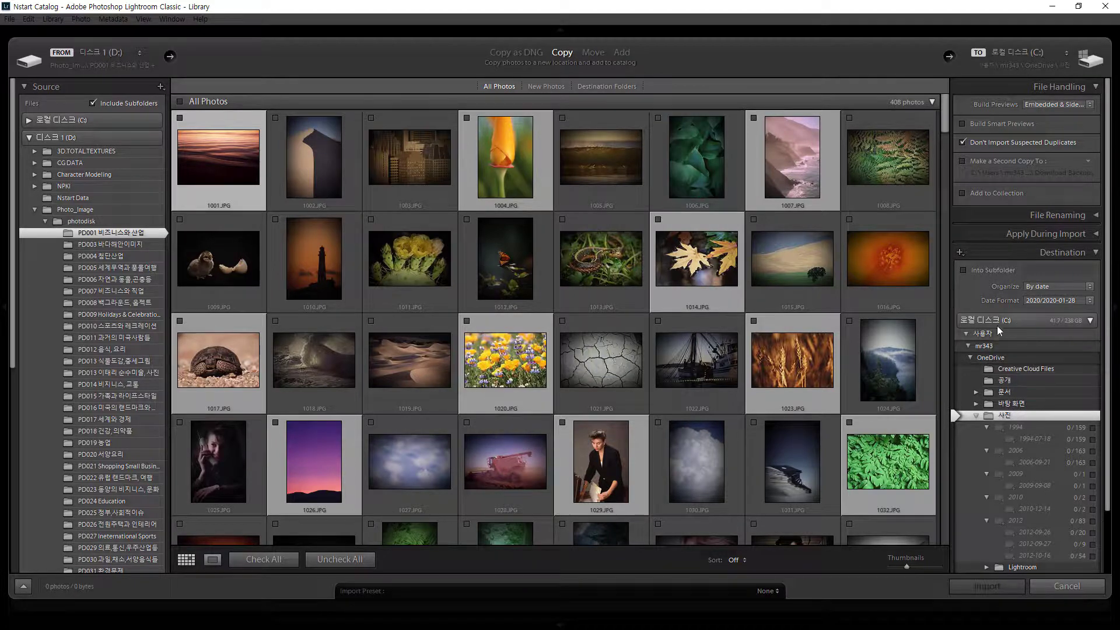
{"action": "left_click", "coordinate": [1090, 254]}
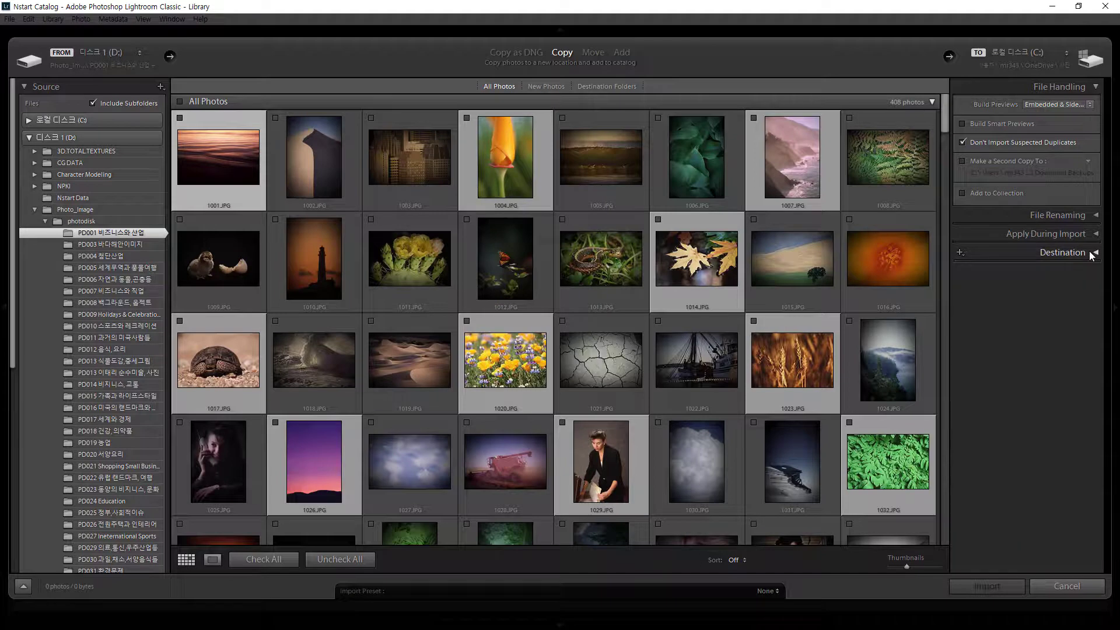
{"action": "left_click", "coordinate": [1090, 252]}
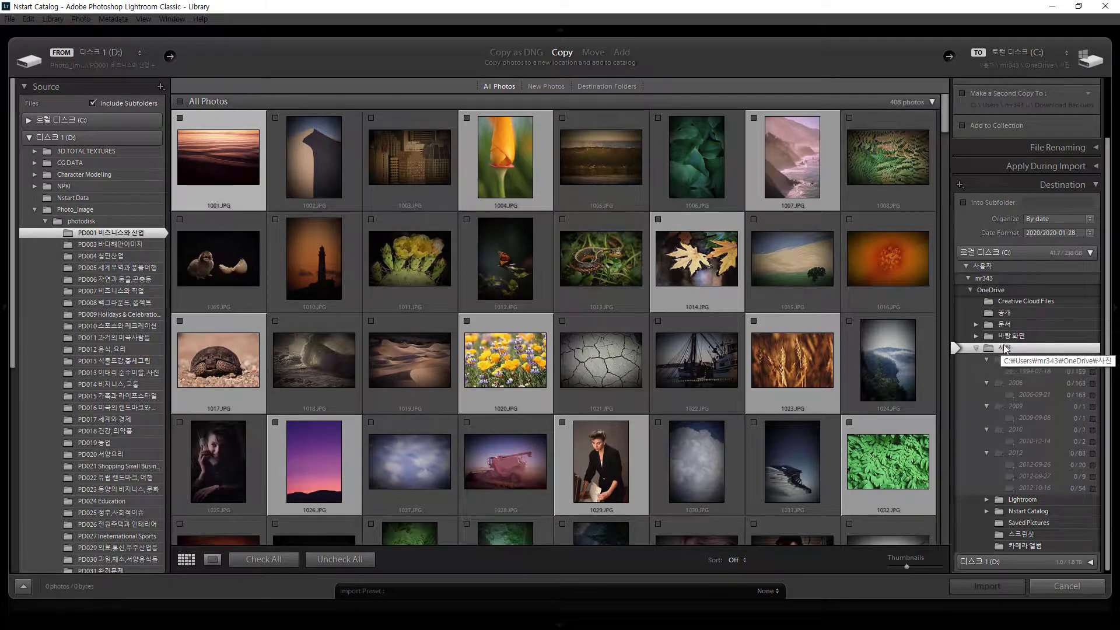
{"action": "left_click", "coordinate": [992, 335]}
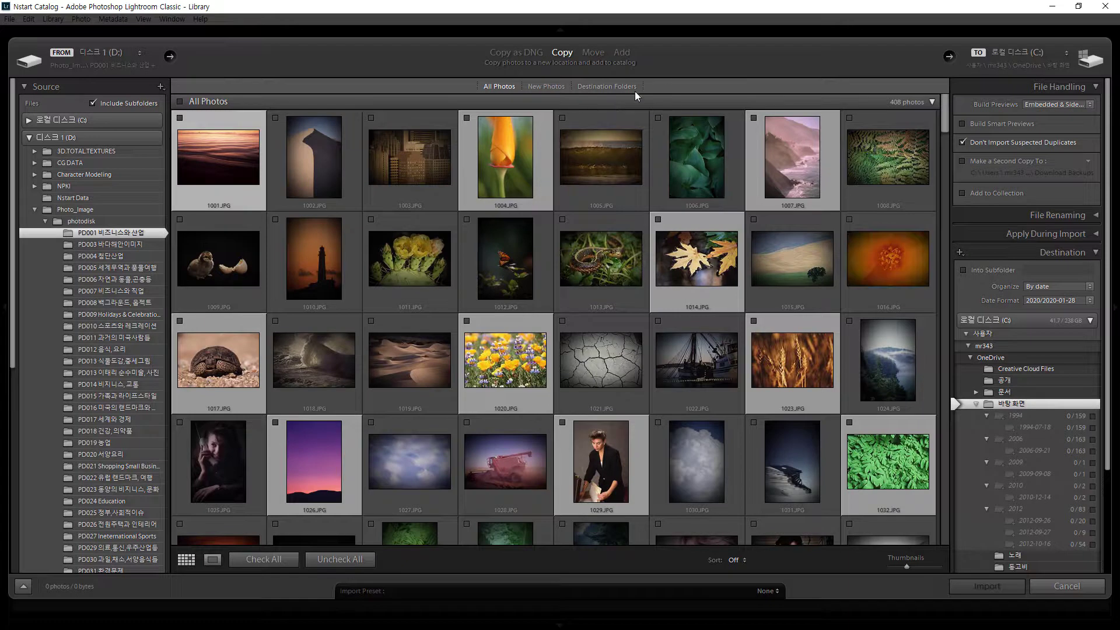
{"action": "left_click", "coordinate": [622, 53]}
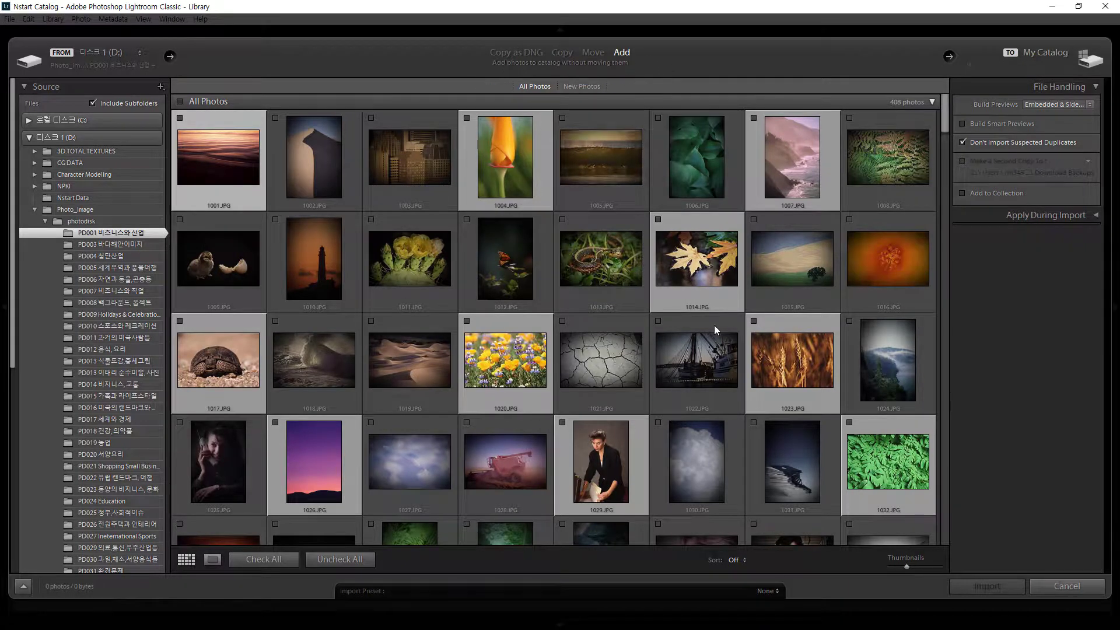
Check the ten selected photos for import and add them to the catalog.
{"action": "left_click", "coordinate": [850, 423]}
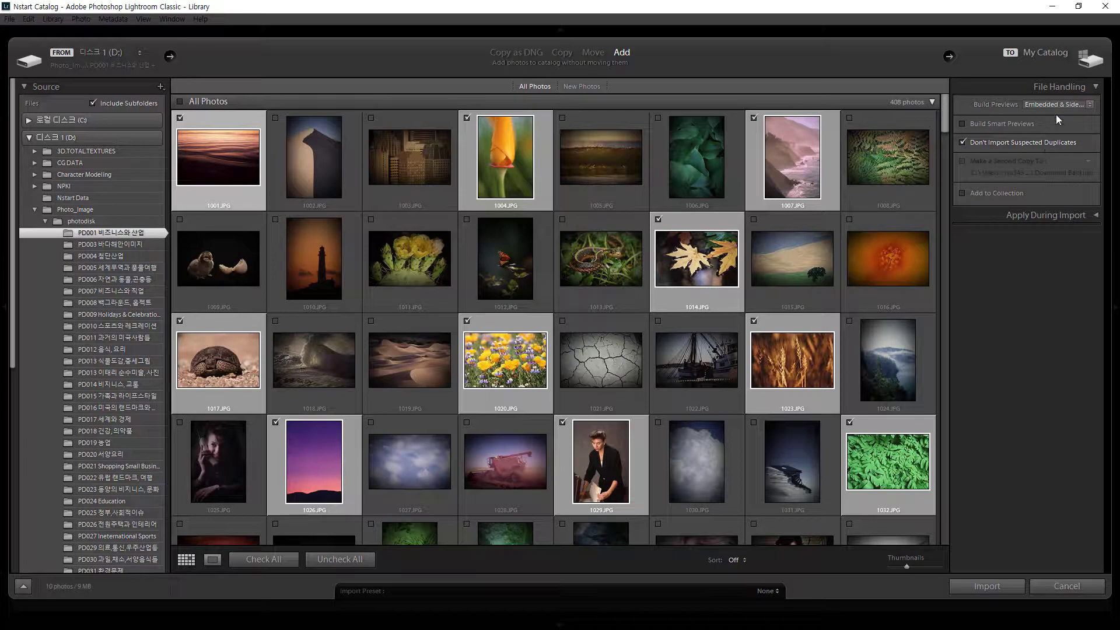
{"action": "left_click", "coordinate": [1089, 104]}
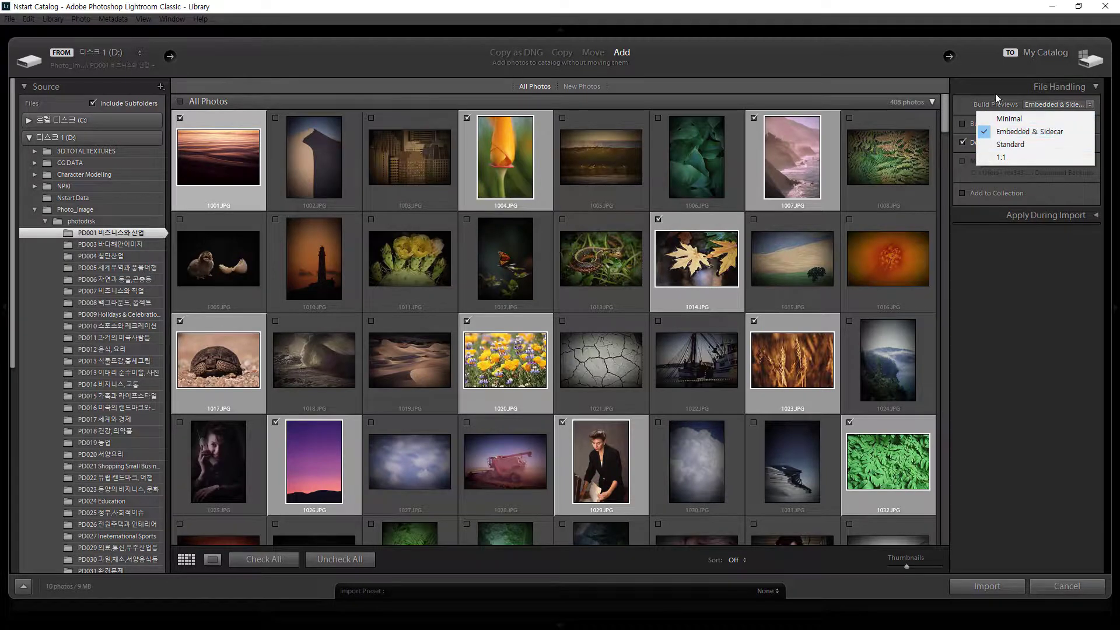
{"action": "left_click", "coordinate": [982, 69]}
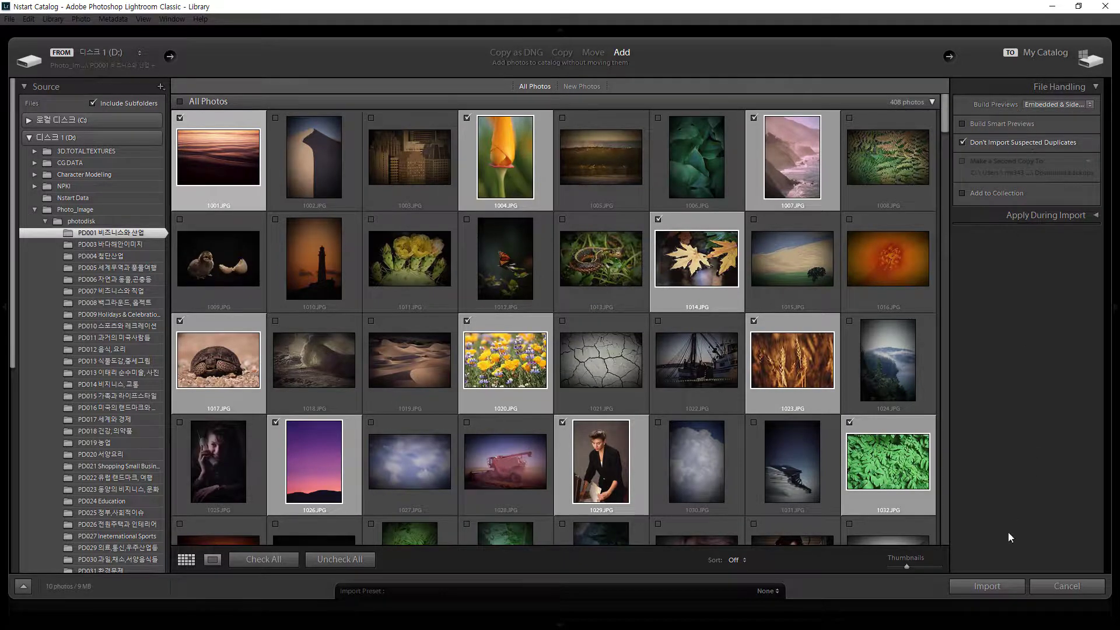
{"action": "left_click", "coordinate": [993, 586]}
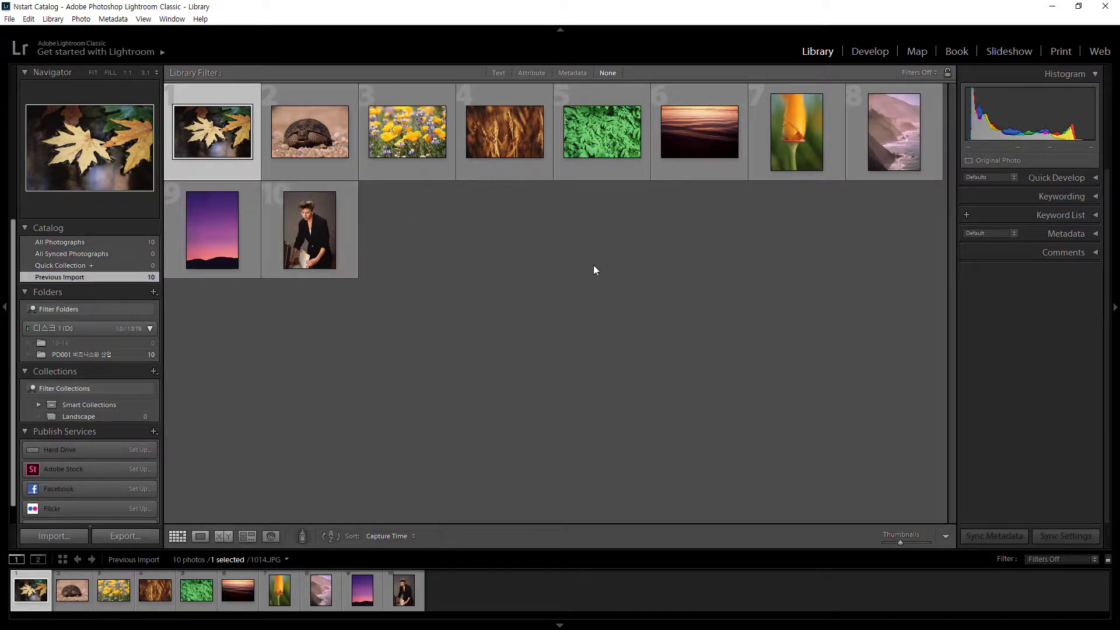
View the orange flower bud photo 1004.JPG in the Develop module and return to the Library grid.
{"action": "left_click", "coordinate": [691, 133]}
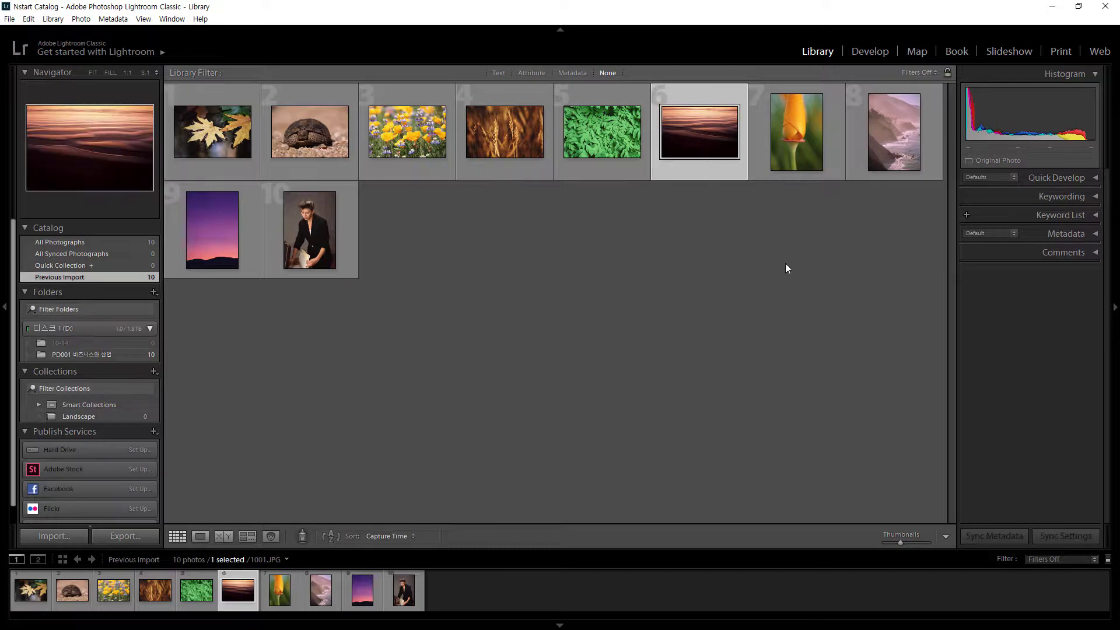
{"action": "left_click", "coordinate": [806, 157]}
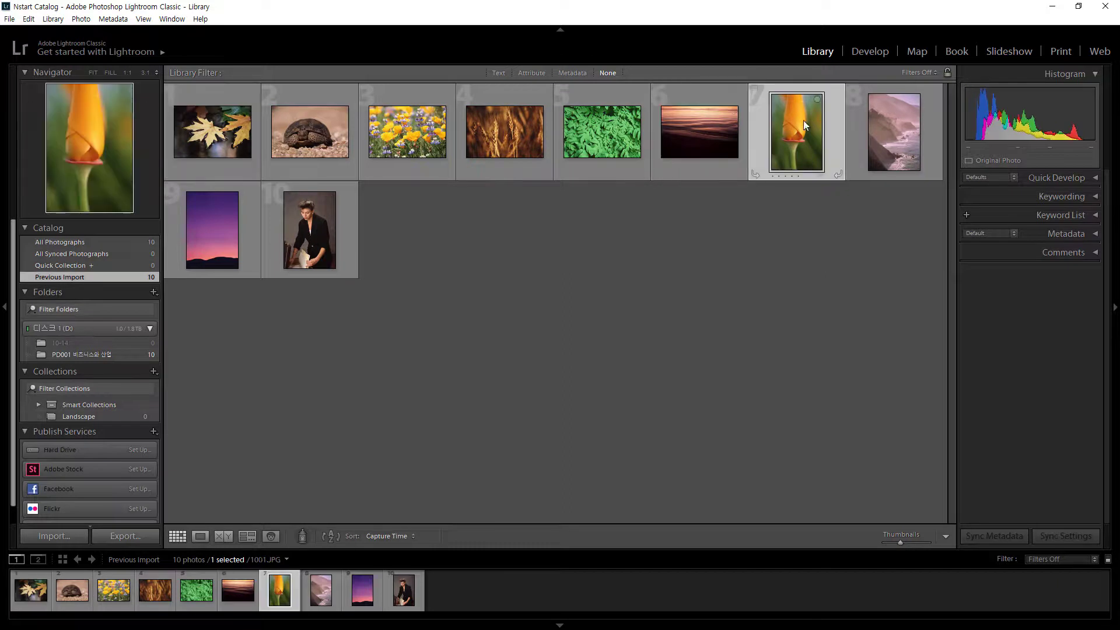
{"action": "left_click", "coordinate": [871, 52]}
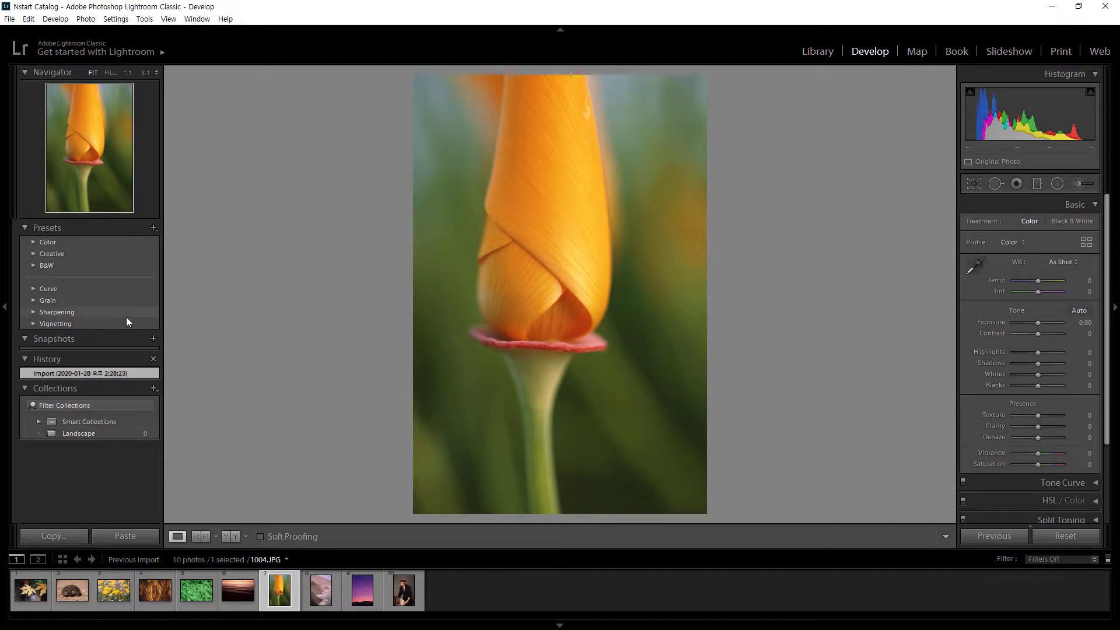
{"action": "left_click", "coordinate": [811, 52]}
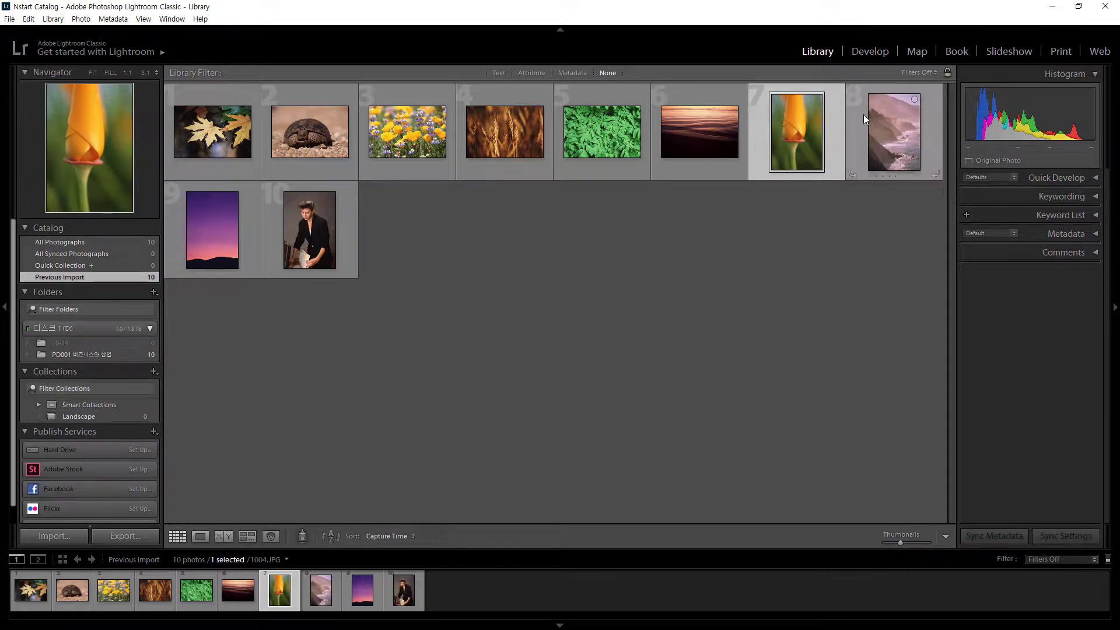
{"action": "left_click", "coordinate": [873, 55]}
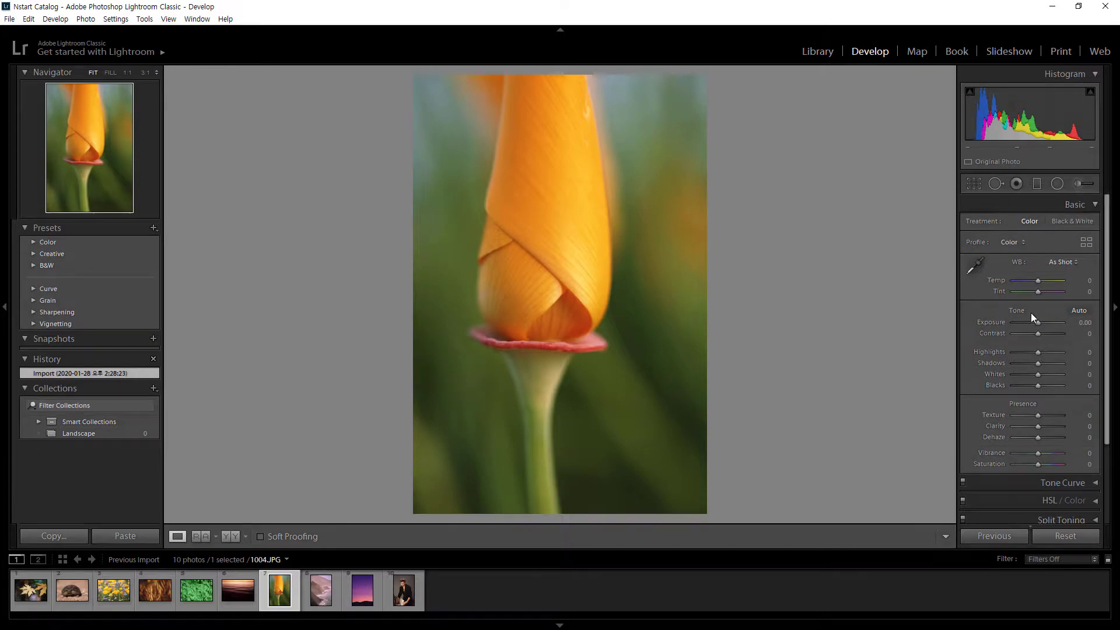
{"action": "left_click", "coordinate": [816, 52]}
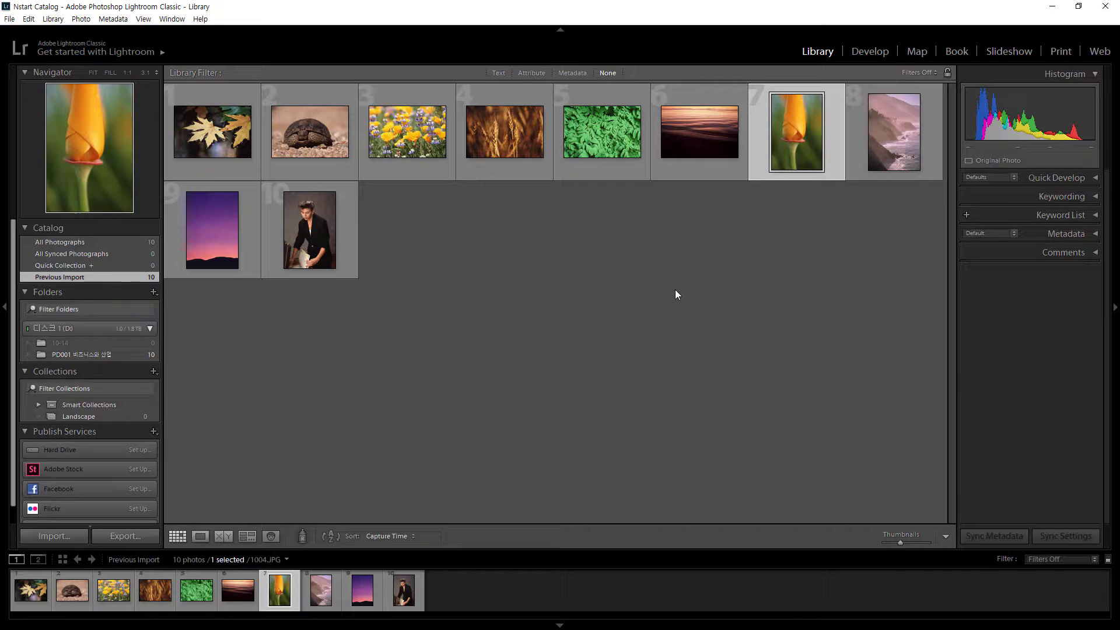
Add the Flagging controls to the Library toolbar.
{"action": "left_click", "coordinate": [946, 536]}
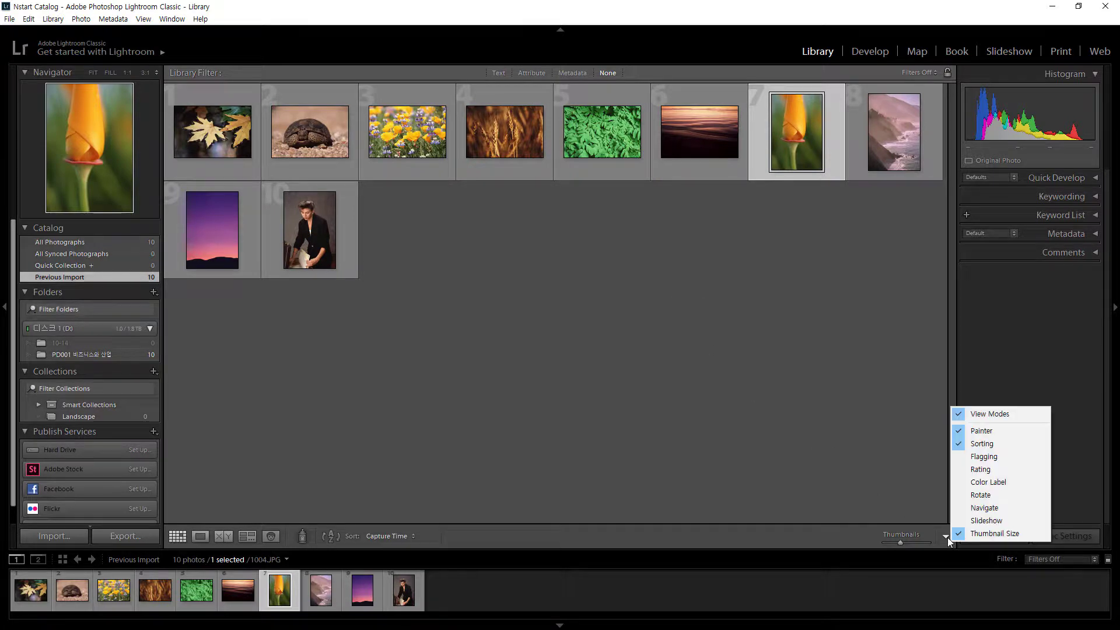
{"action": "left_click", "coordinate": [991, 457]}
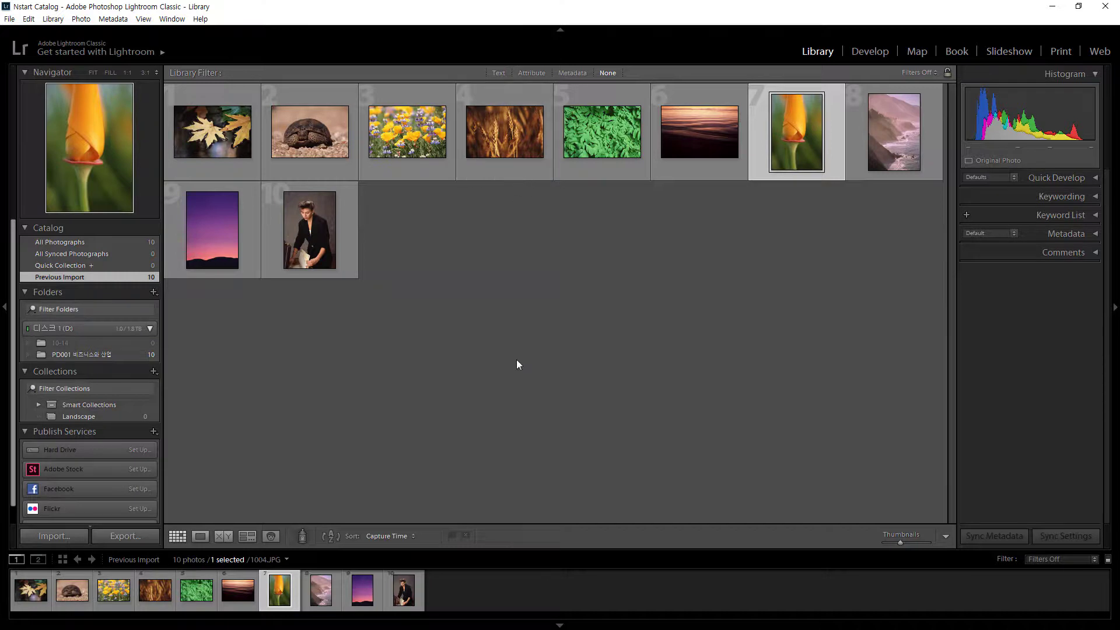
Try the Reject flag on the maple leaf photo, enlarge the filmstrip thumbnails, and flag the photo as a pick instead.
{"action": "left_click", "coordinate": [236, 132]}
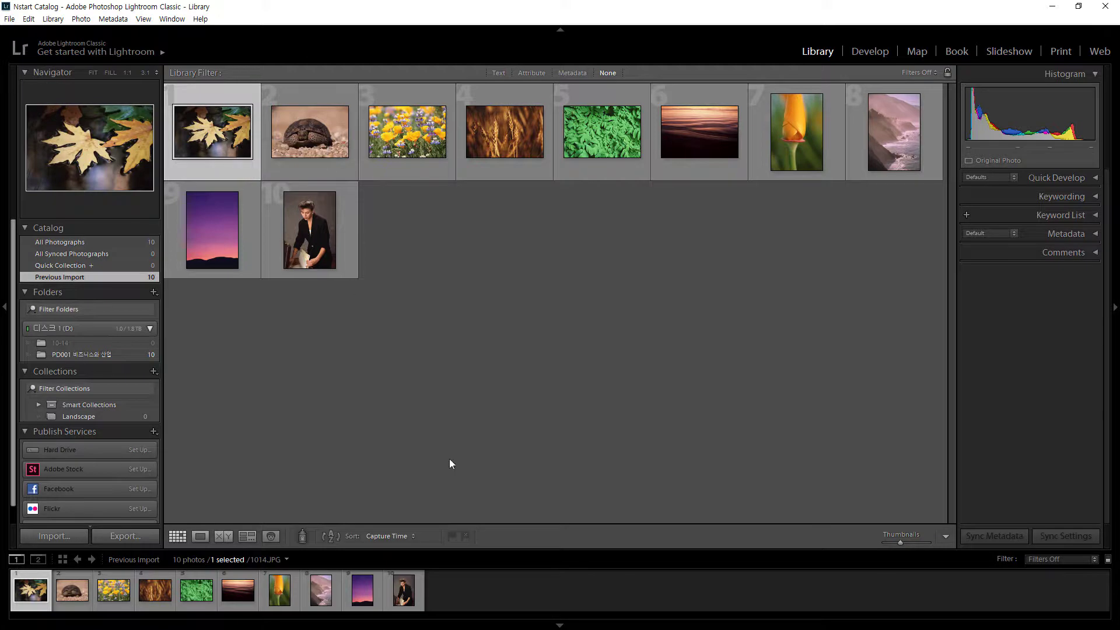
{"action": "left_click", "coordinate": [466, 535]}
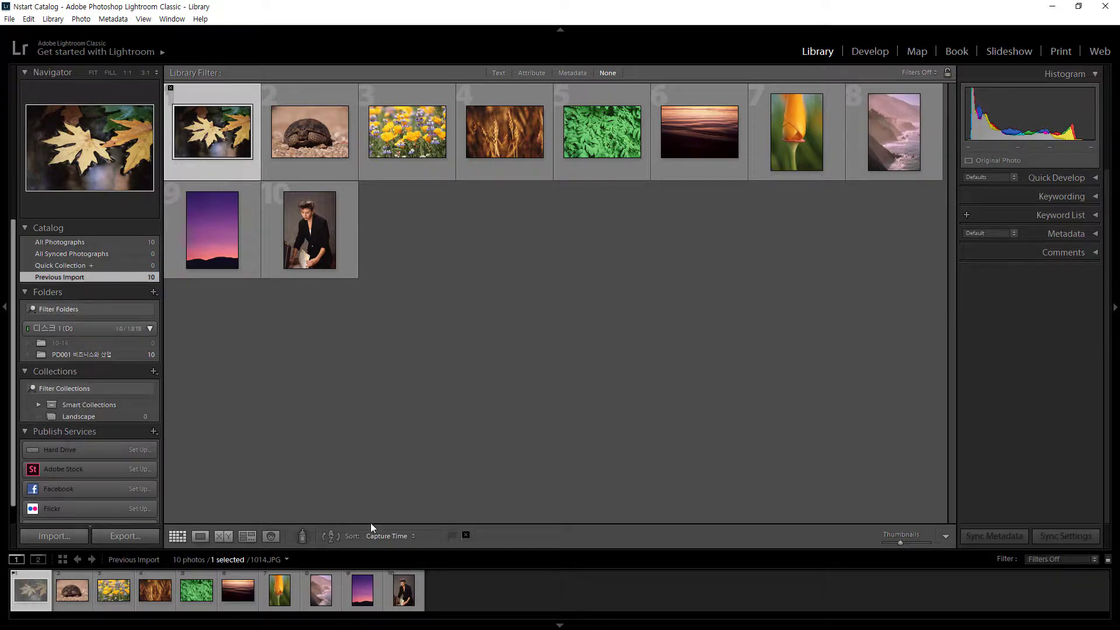
{"action": "left_click_drag", "start_coordinate": [366, 550], "coordinate": [370, 506]}
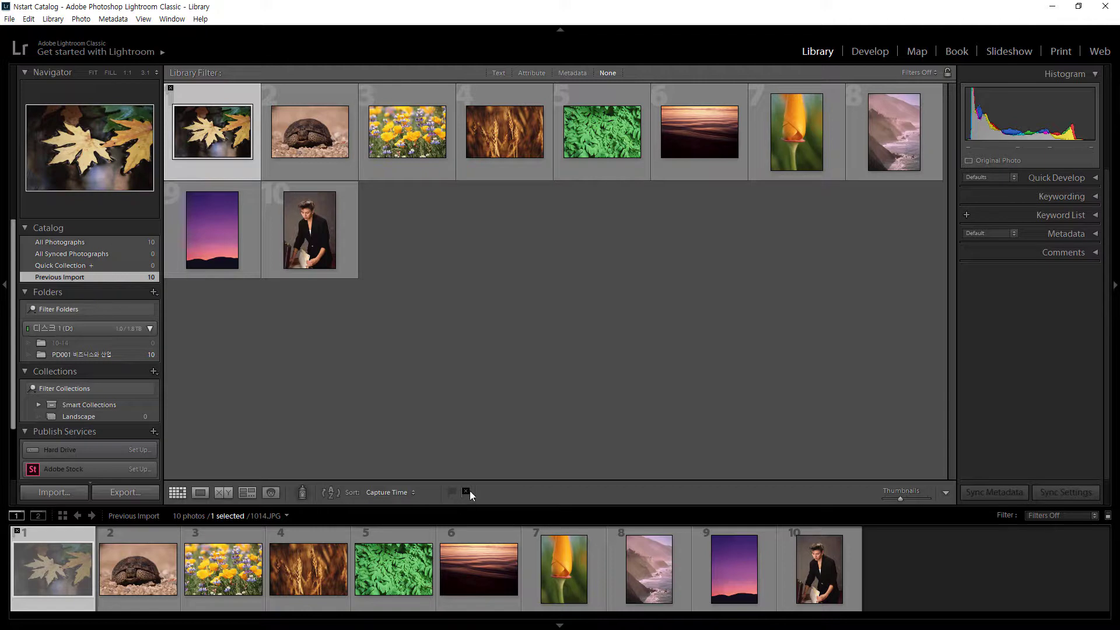
{"action": "left_click", "coordinate": [467, 490]}
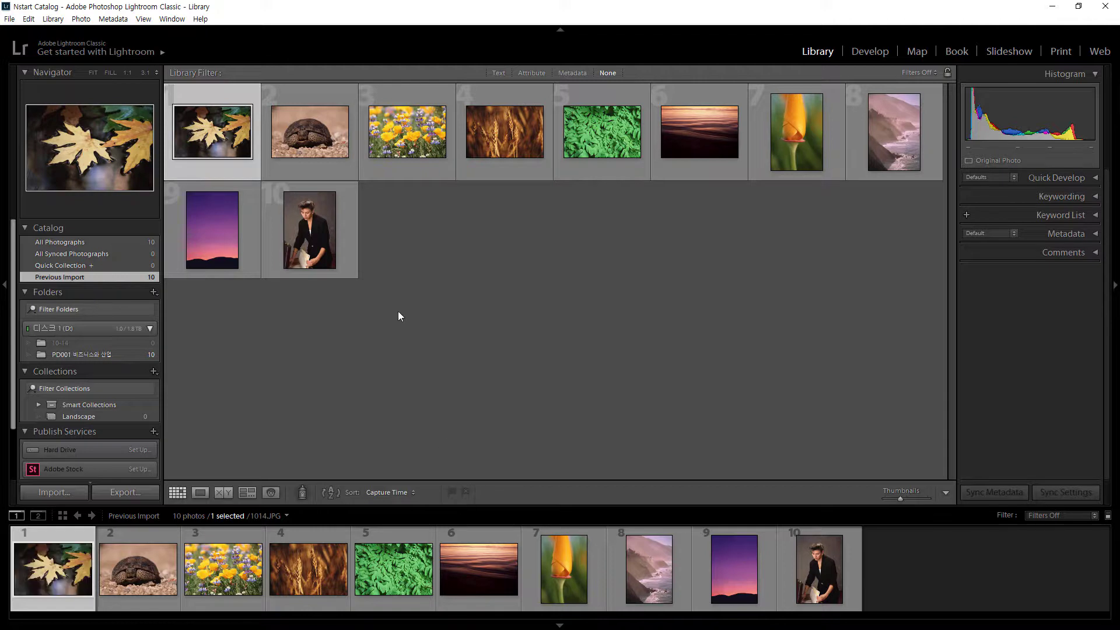
{"action": "left_click", "coordinate": [453, 492]}
Flag the tortoise photo and the yellow wildflowers photo as rejected.
{"action": "left_click", "coordinate": [301, 131]}
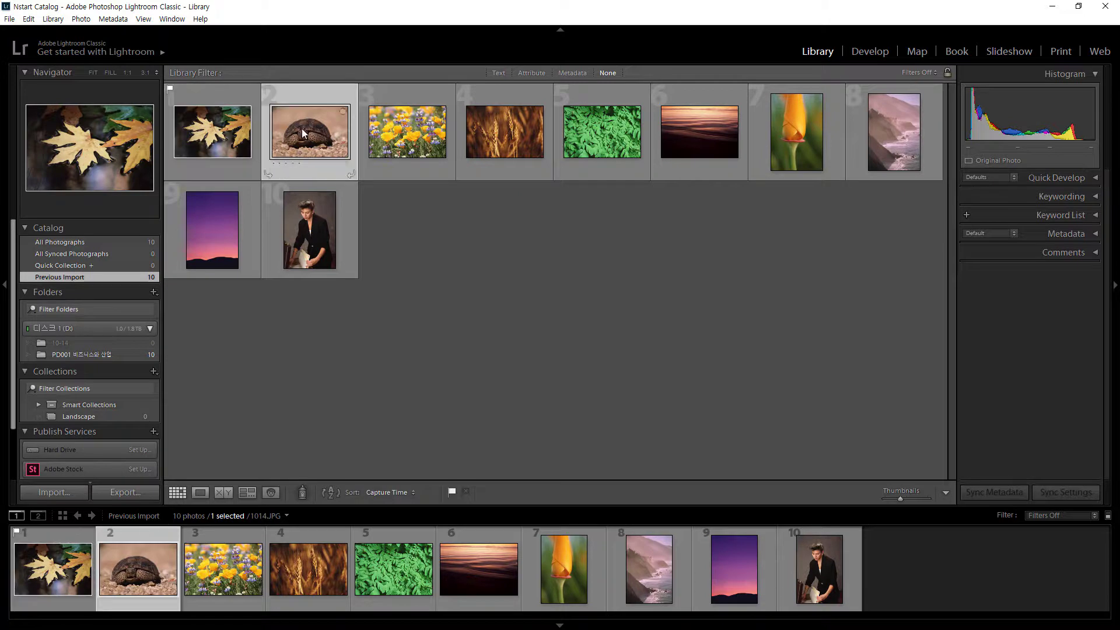
{"action": "left_click", "coordinate": [466, 491]}
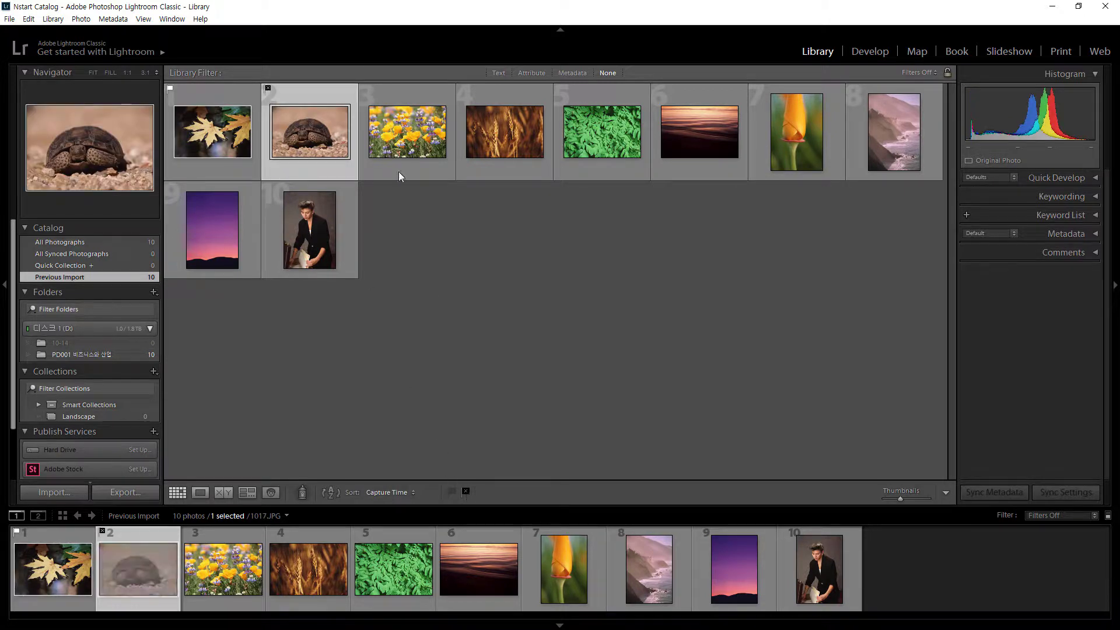
{"action": "left_click", "coordinate": [409, 143]}
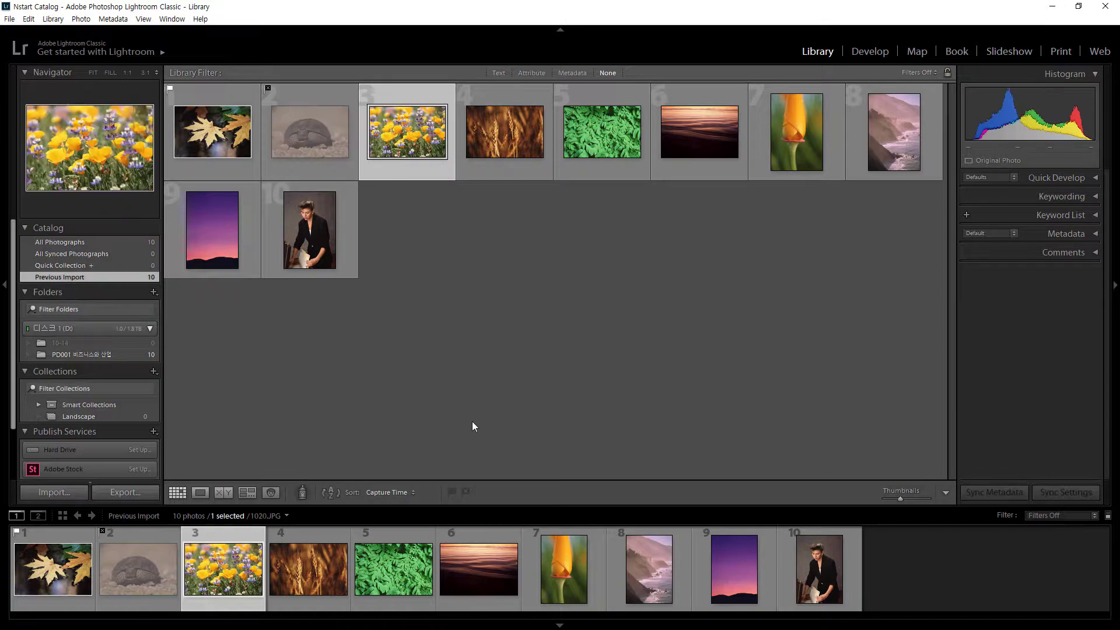
{"action": "left_click", "coordinate": [467, 489]}
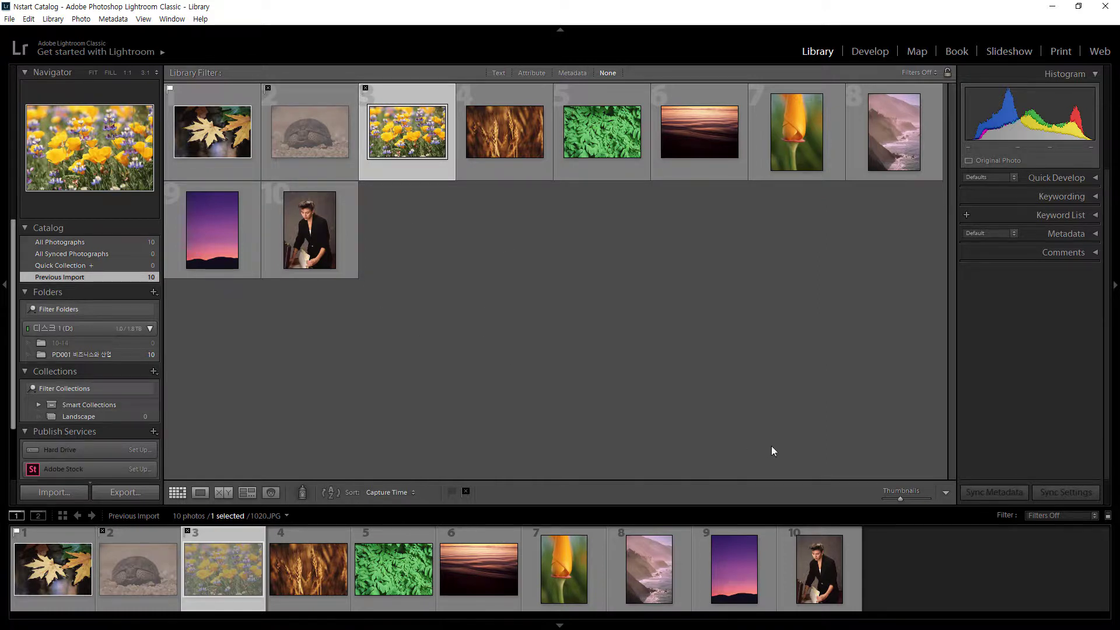
Add the Rating controls to the Library toolbar and rate the wheat photo two stars.
{"action": "left_click", "coordinate": [946, 493]}
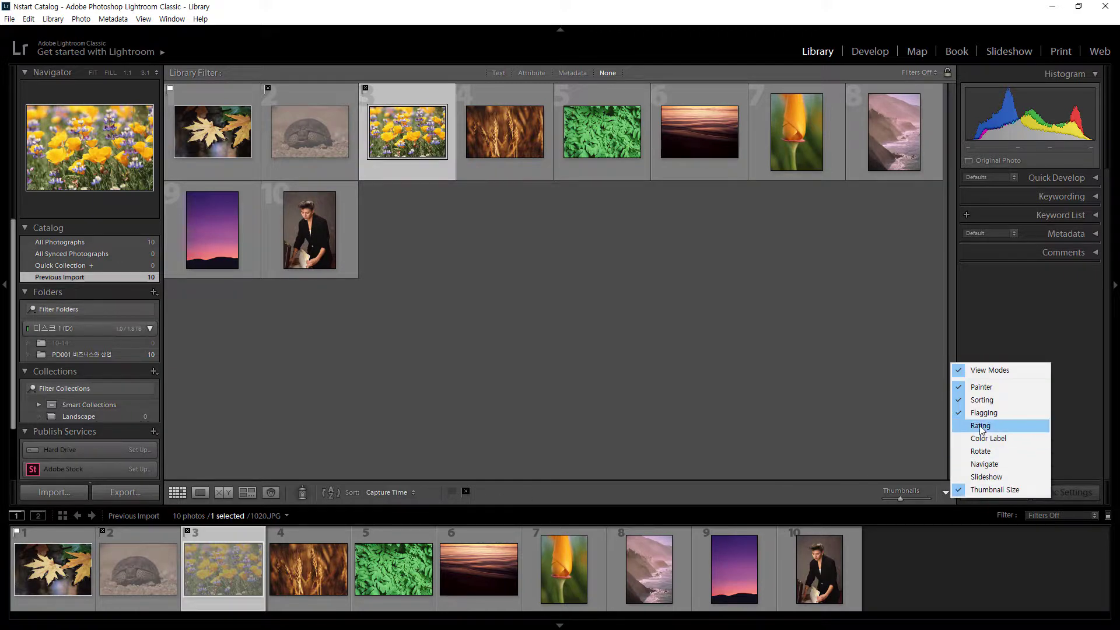
{"action": "left_click", "coordinate": [981, 426]}
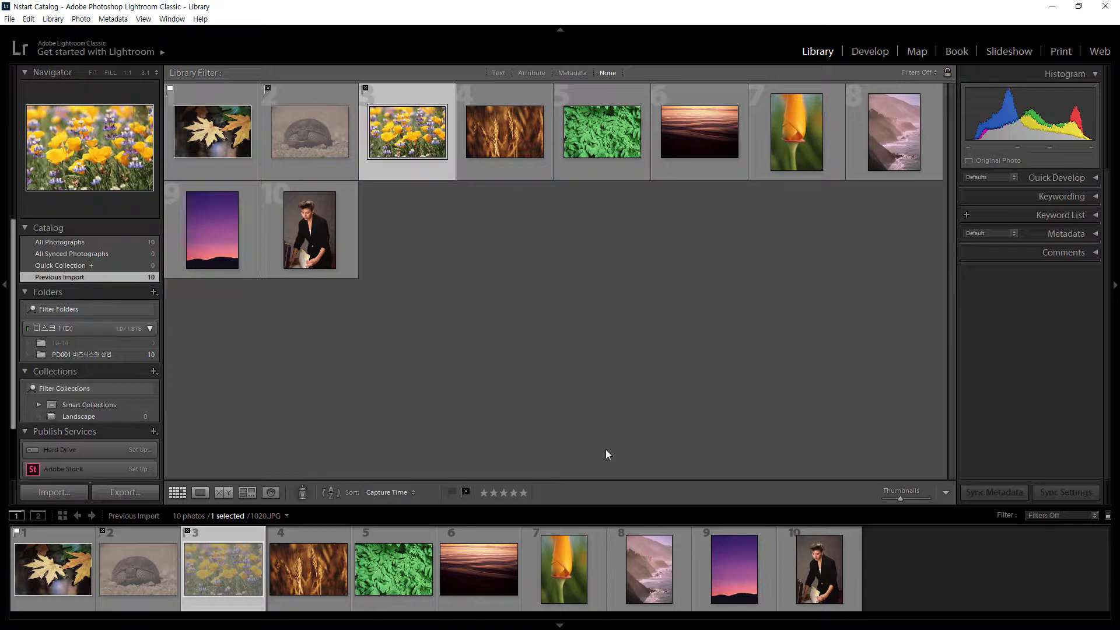
{"action": "left_click", "coordinate": [517, 137]}
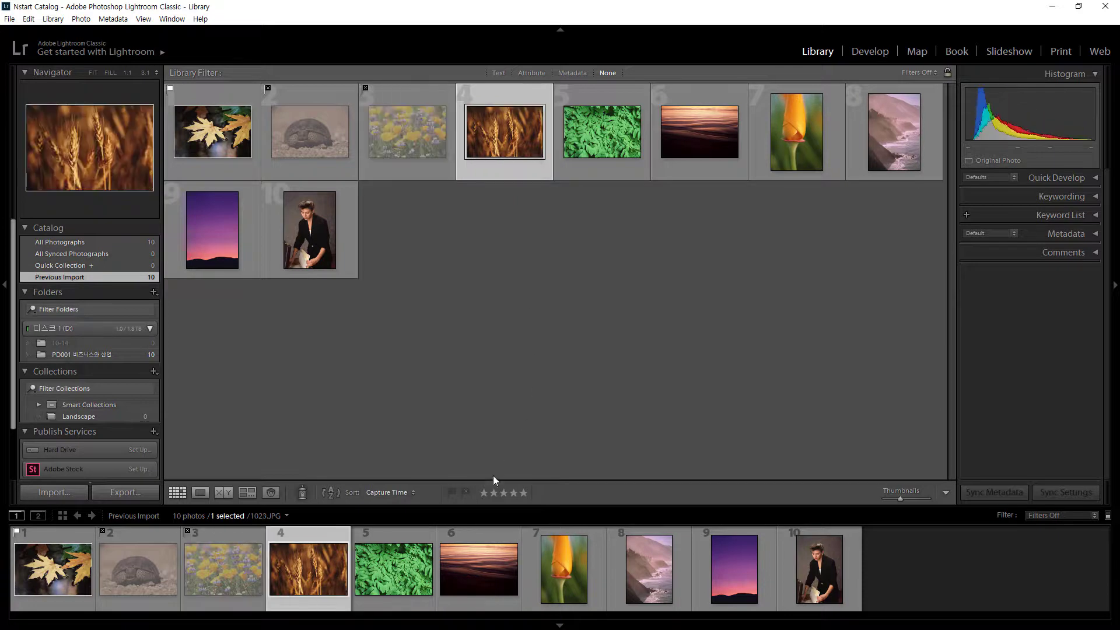
{"action": "left_click", "coordinate": [493, 493]}
Rate the green leaves photo four stars and the dark sunset seascape photo five stars.
{"action": "left_click", "coordinate": [603, 137]}
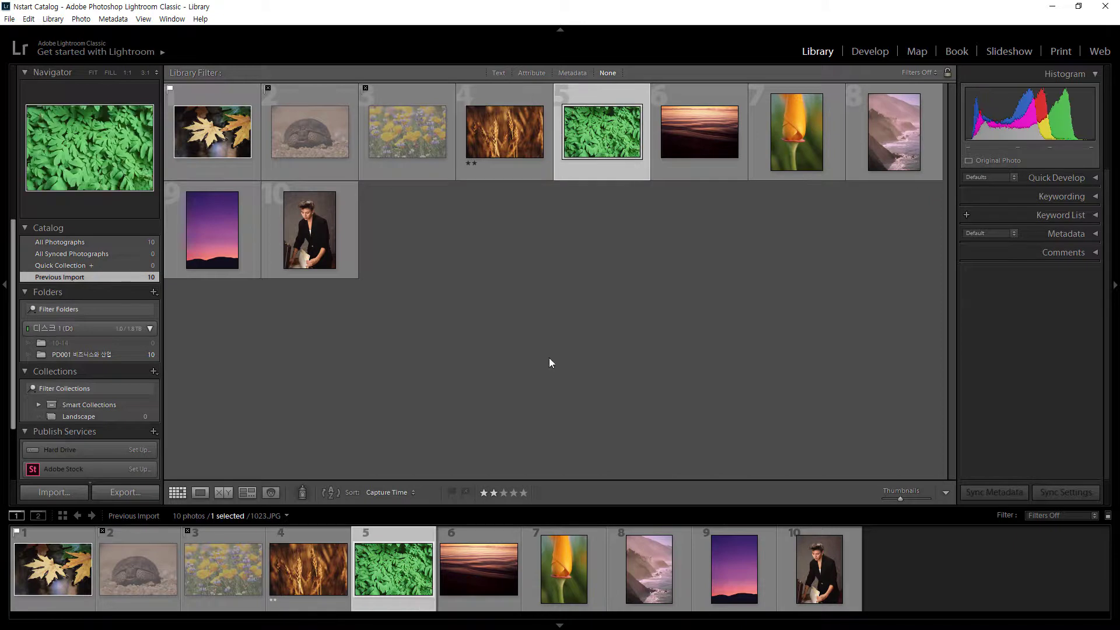
{"action": "left_click", "coordinate": [514, 494]}
{"action": "left_click", "coordinate": [719, 142]}
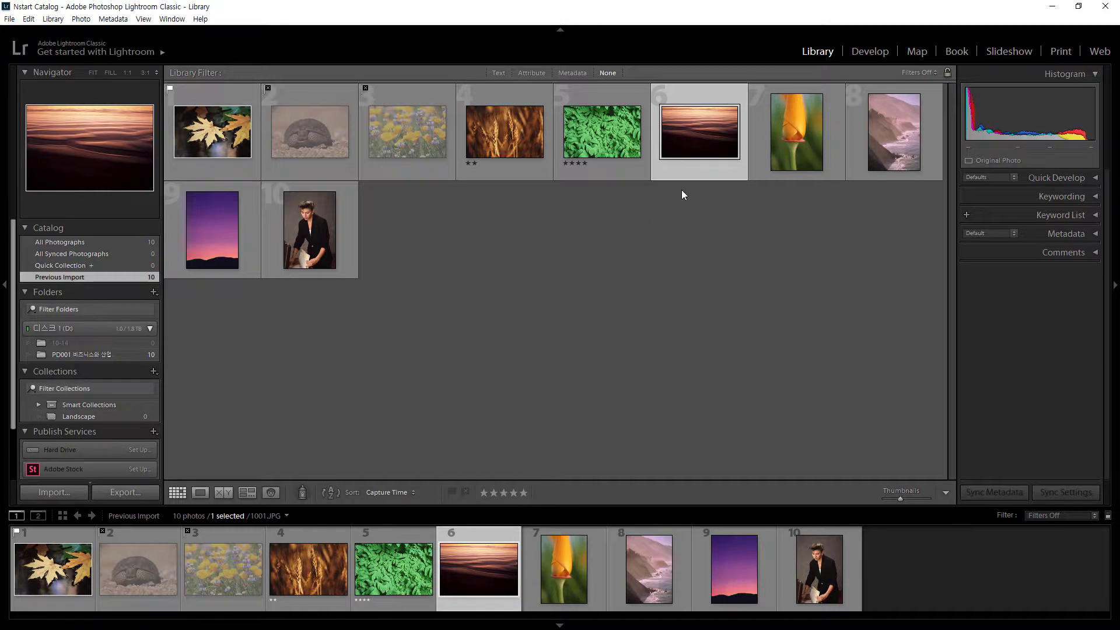
{"action": "key", "text": "5"}
Rate the orange flower bud photo five stars.
{"action": "left_click", "coordinate": [786, 156]}
{"action": "key", "text": "Left"}
{"action": "key", "text": "Right"}
{"action": "key", "text": "Left"}
{"action": "key", "text": "Right"}
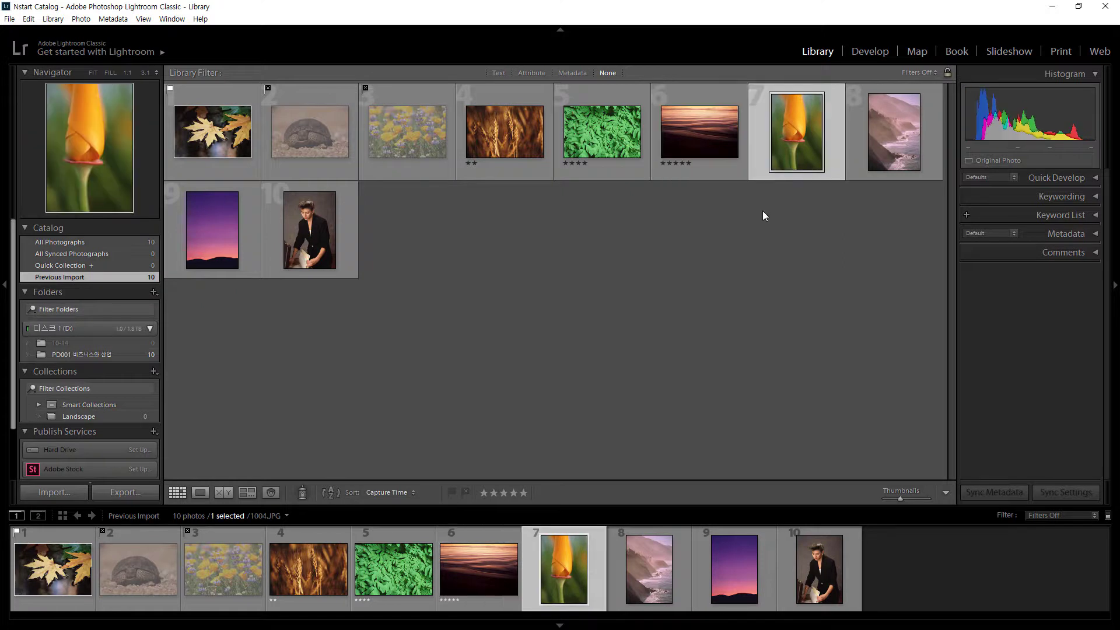
{"action": "key", "text": "5"}
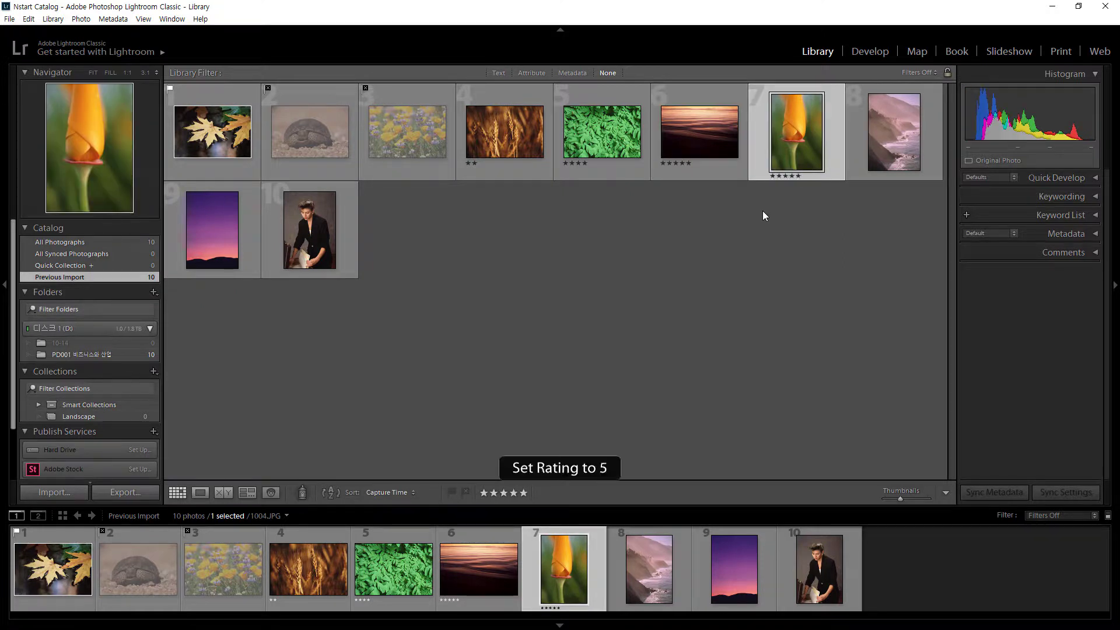
Try a one-star rating on the misty coastline photo and reset its rating to zero.
{"action": "key", "text": "Right"}
{"action": "key", "text": "1"}
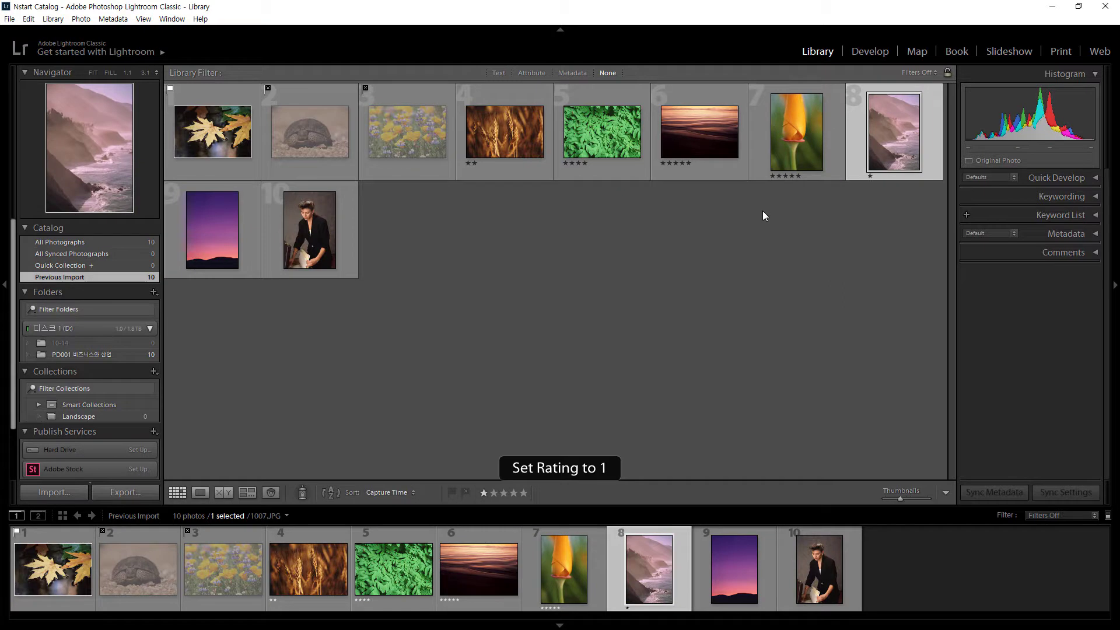
{"action": "key", "text": "Right"}
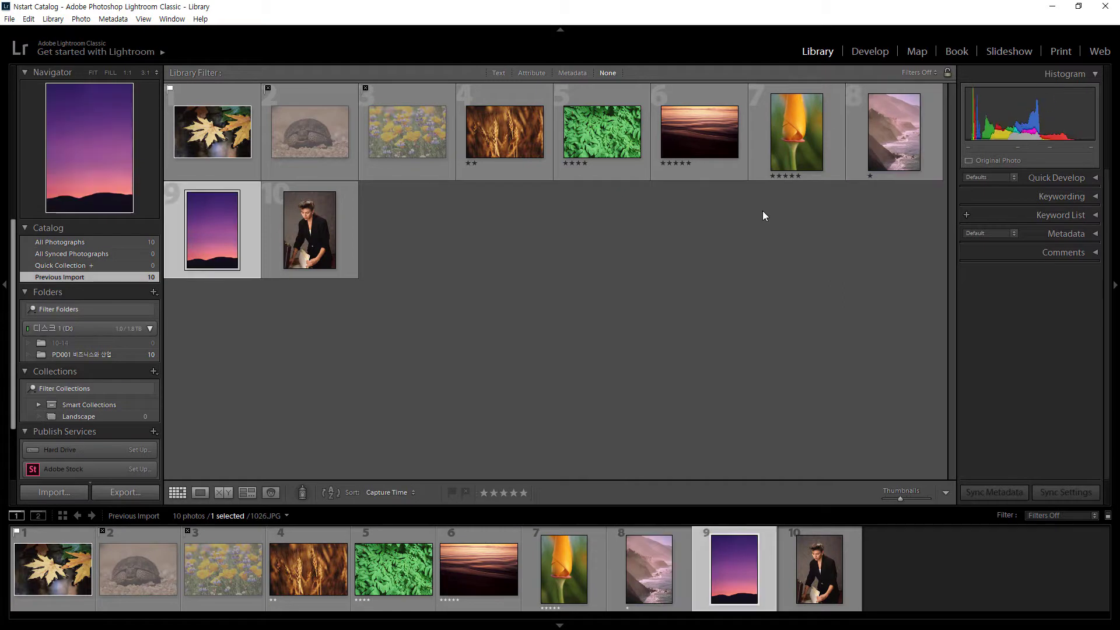
{"action": "key", "text": "Left"}
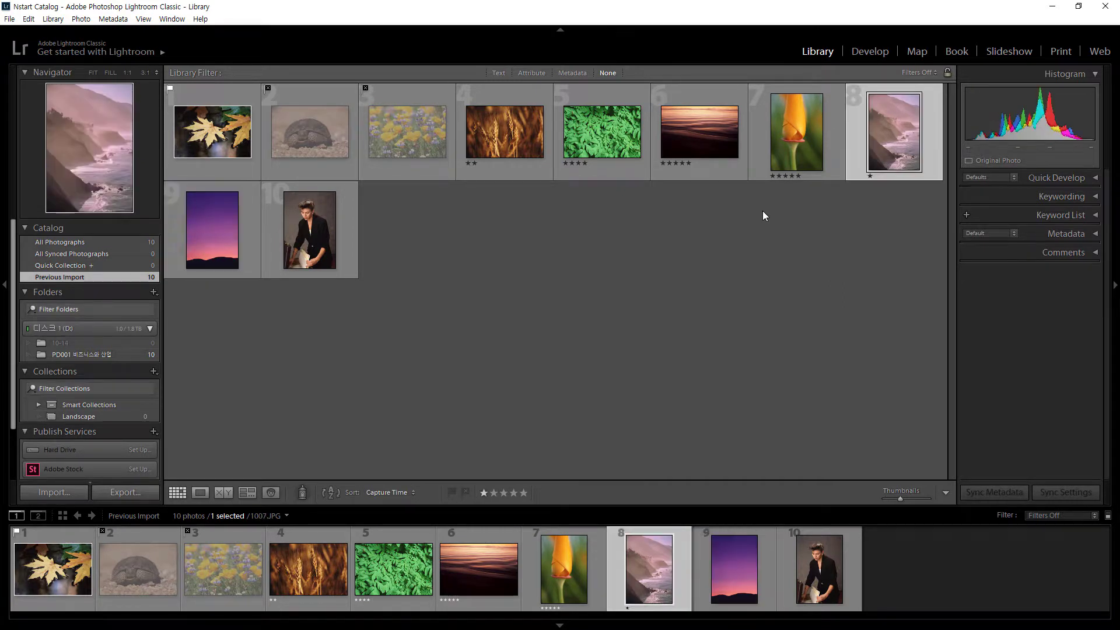
{"action": "key", "text": "0"}
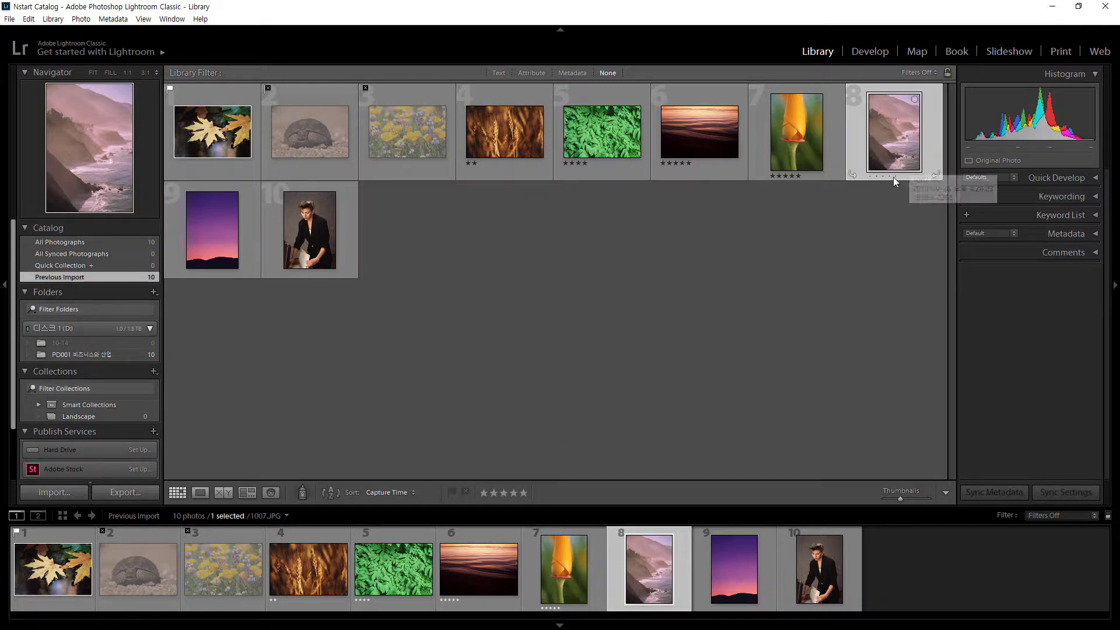
{"action": "mouse_move", "coordinate": [899, 175]}
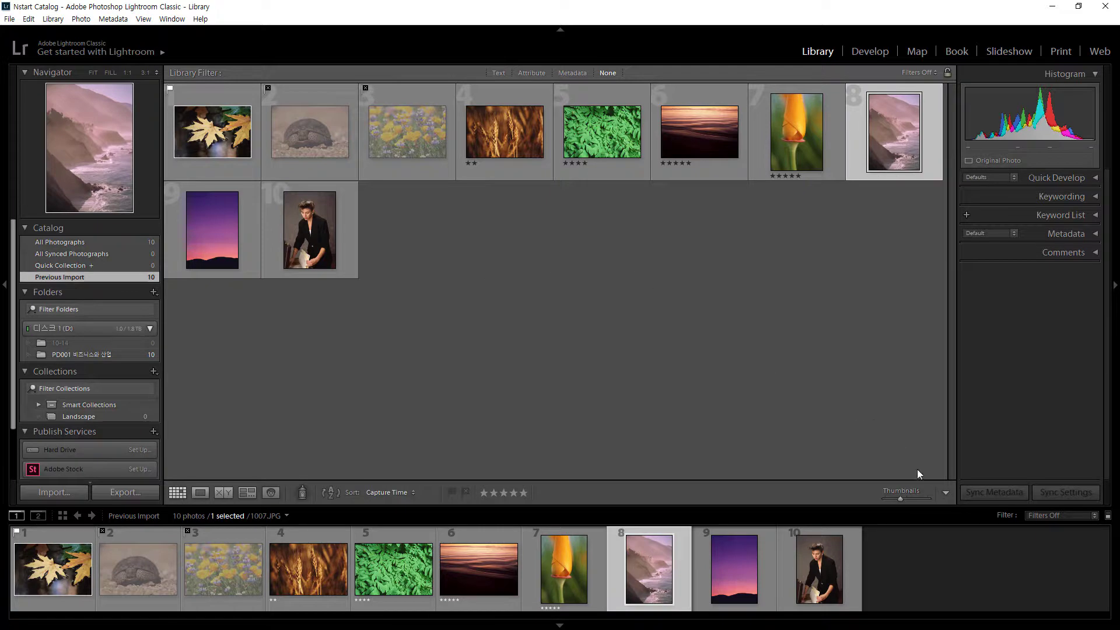
{"action": "left_click", "coordinate": [946, 492]}
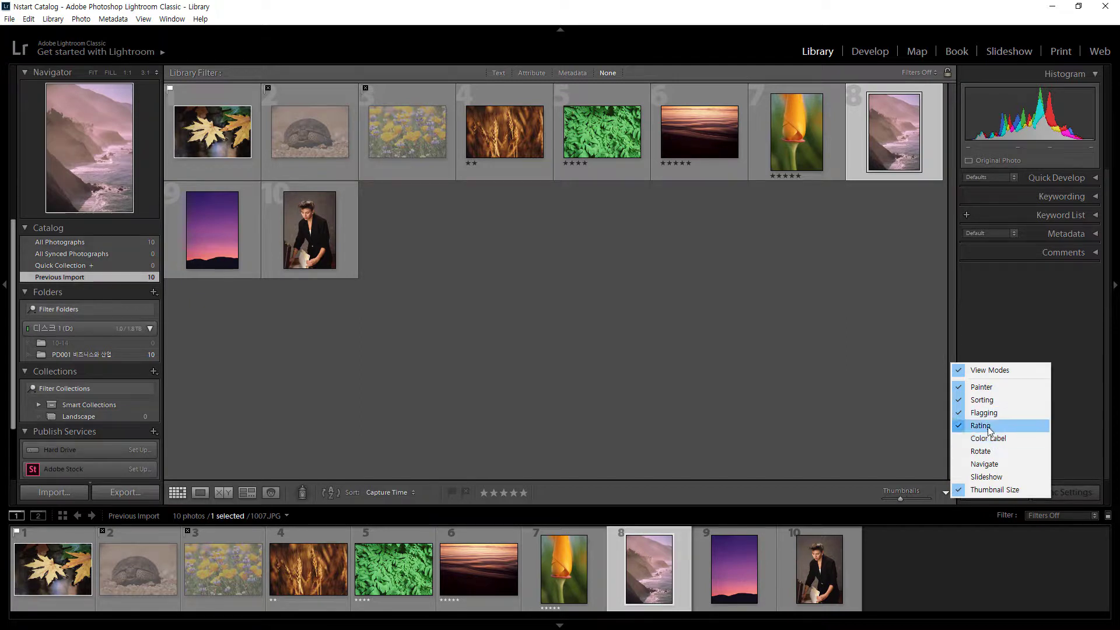
{"action": "left_click", "coordinate": [829, 388]}
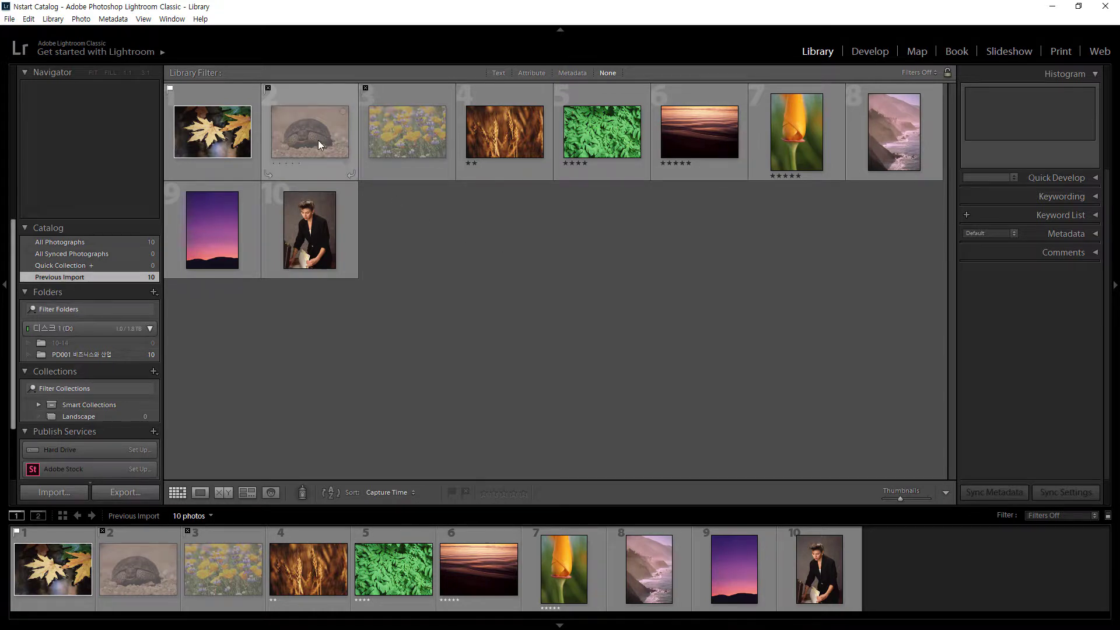
Rate the maple leaf photo three stars.
{"action": "left_click", "coordinate": [238, 139]}
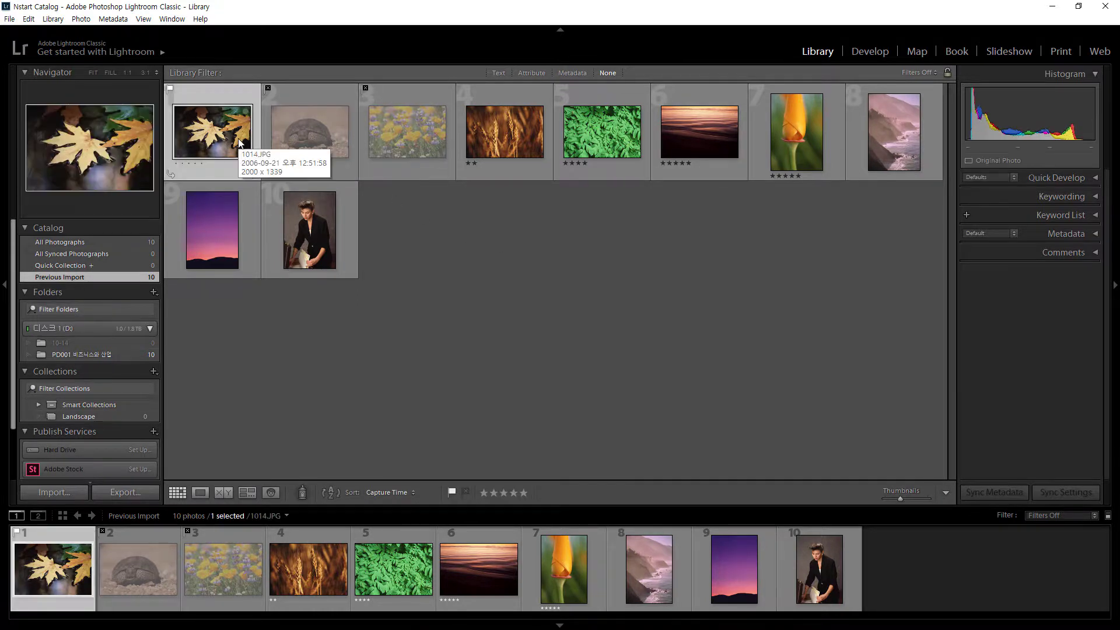
{"action": "key", "text": "3"}
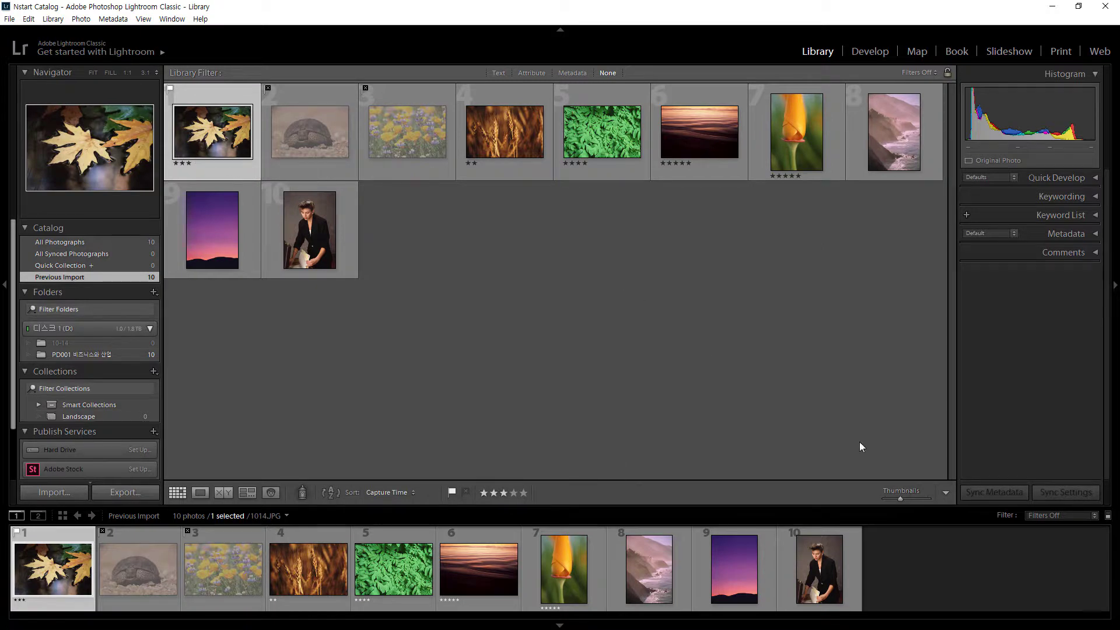
Apply the Flagged filter preset to the photos and toggle the pick flag filter off and on again.
{"action": "left_click", "coordinate": [1093, 521]}
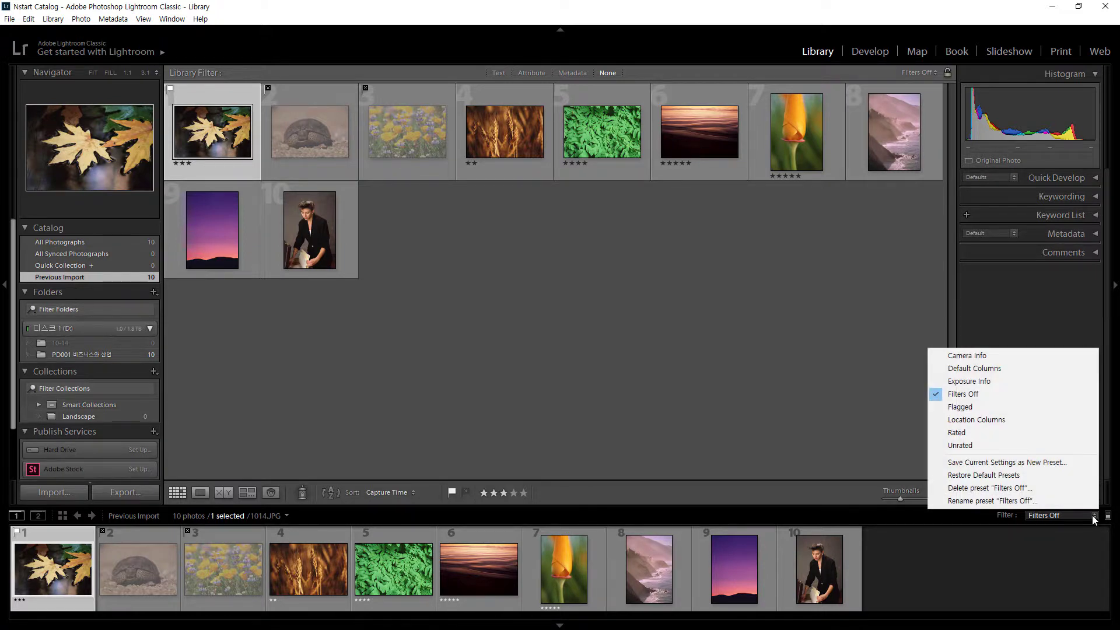
{"action": "left_click", "coordinate": [1042, 409]}
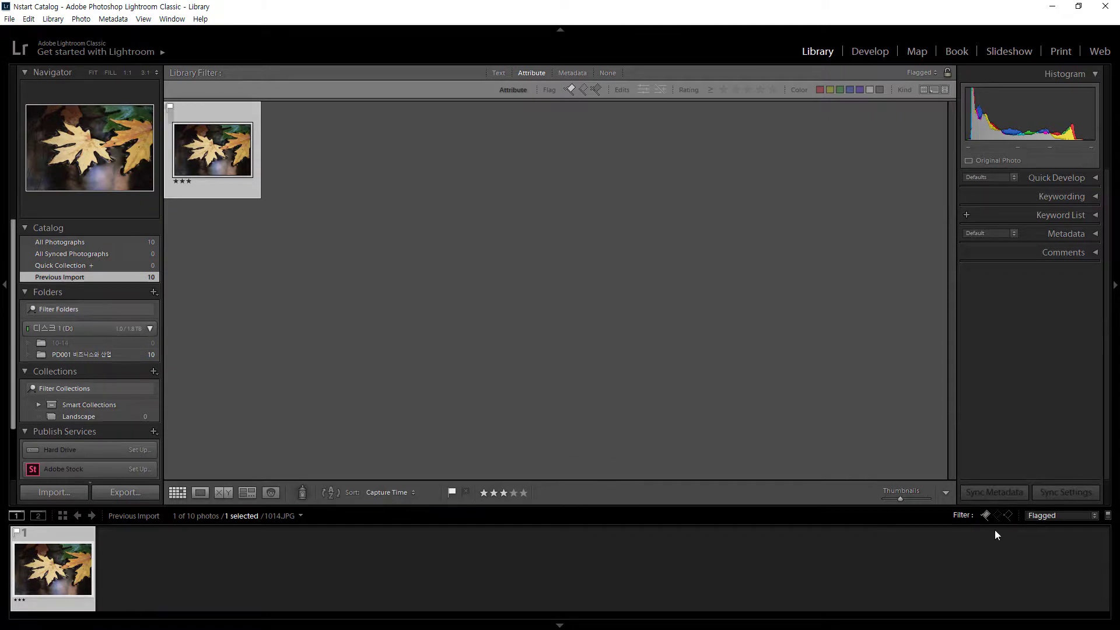
{"action": "left_click", "coordinate": [986, 516]}
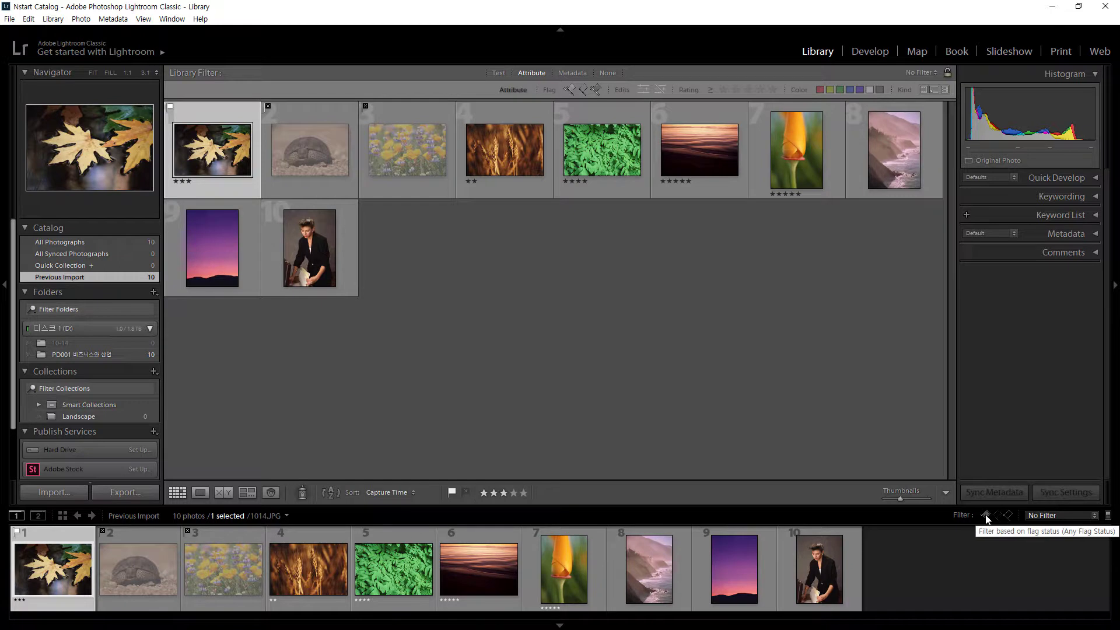
{"action": "left_click", "coordinate": [986, 516]}
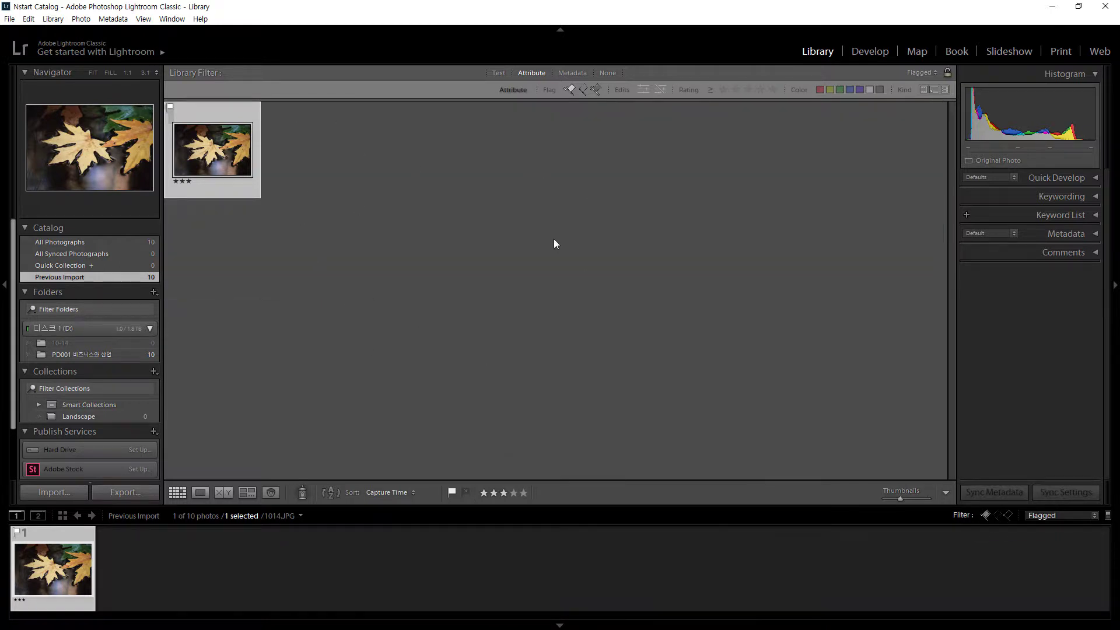
Include rejected photos alongside the picks in the flag filter, and turn both flag filters off again.
{"action": "left_click", "coordinate": [1009, 515]}
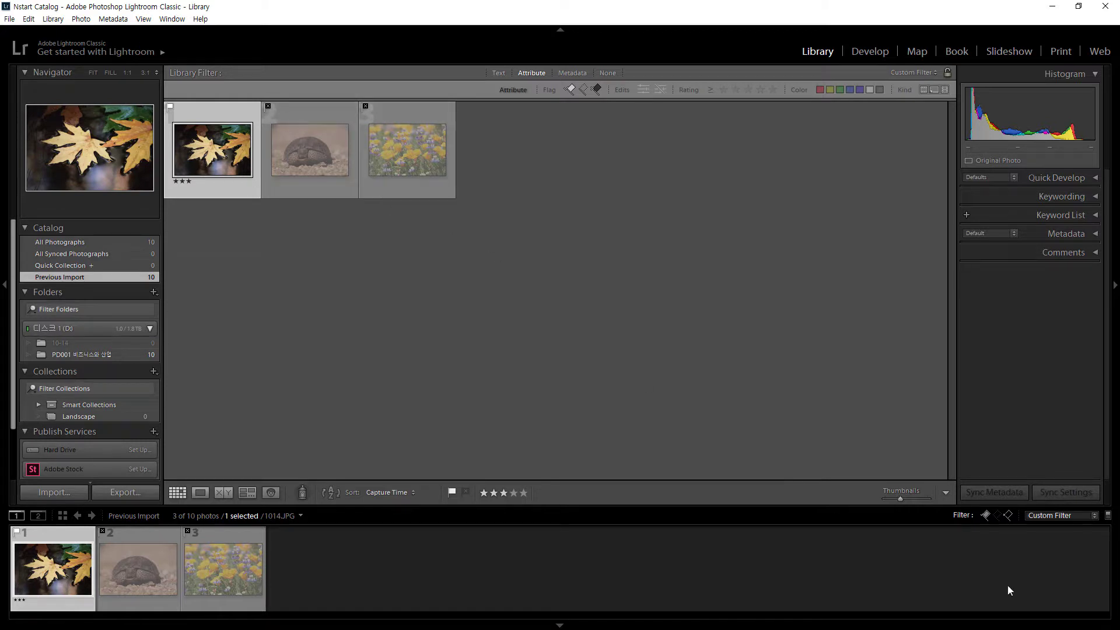
{"action": "left_click", "coordinate": [986, 515]}
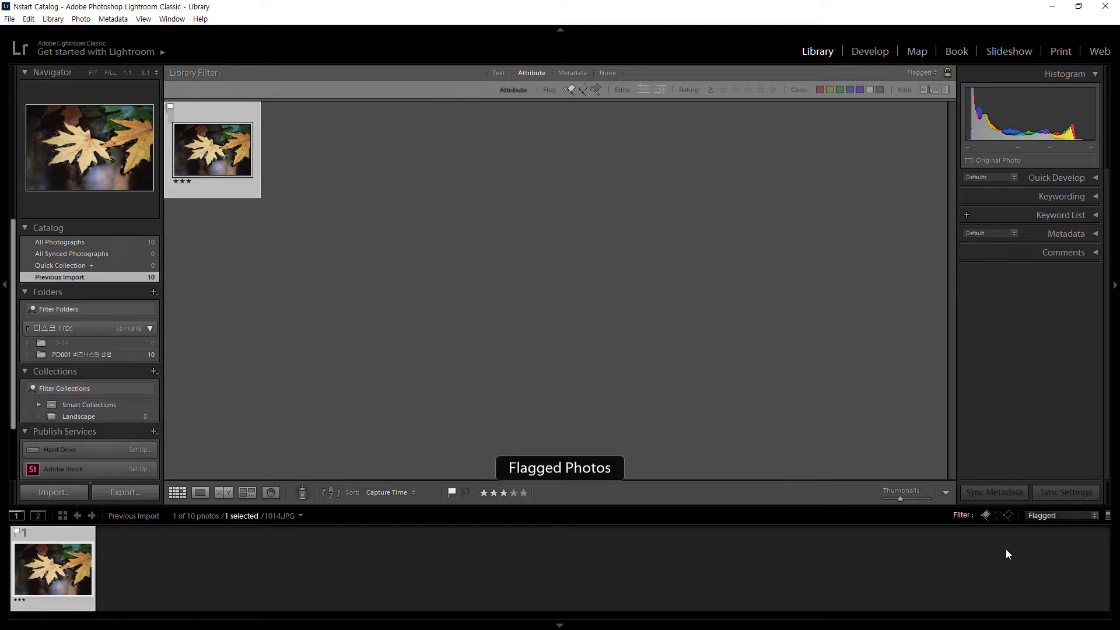
{"action": "left_click", "coordinate": [985, 516]}
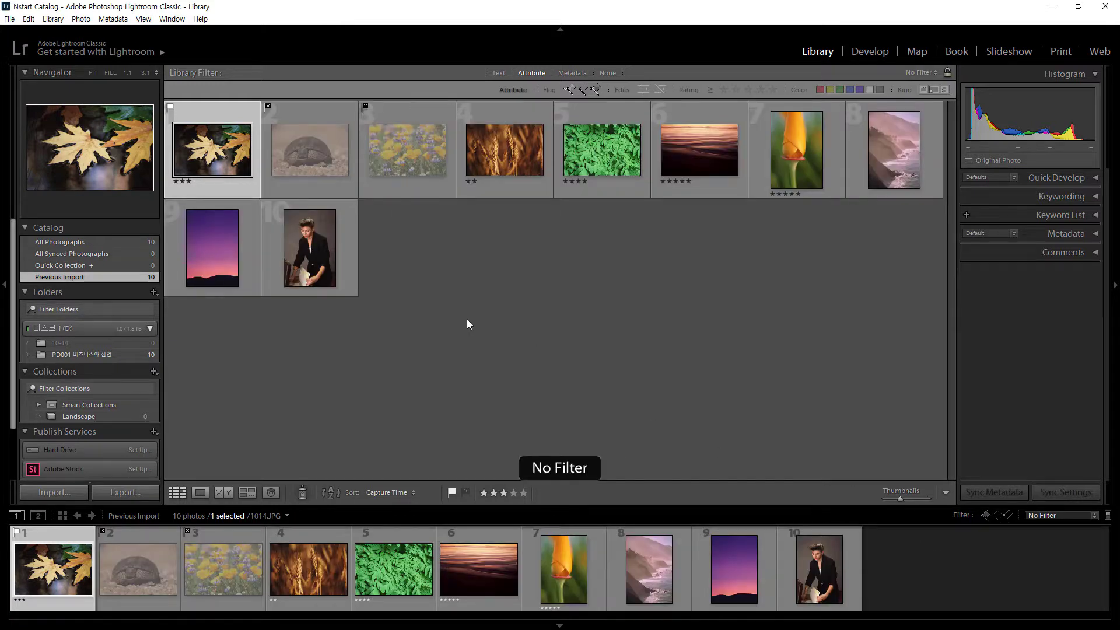
Filter for unflagged photos only, switch to the Flagged preset, and clear the flag filter to show all photos.
{"action": "left_click", "coordinate": [1000, 516]}
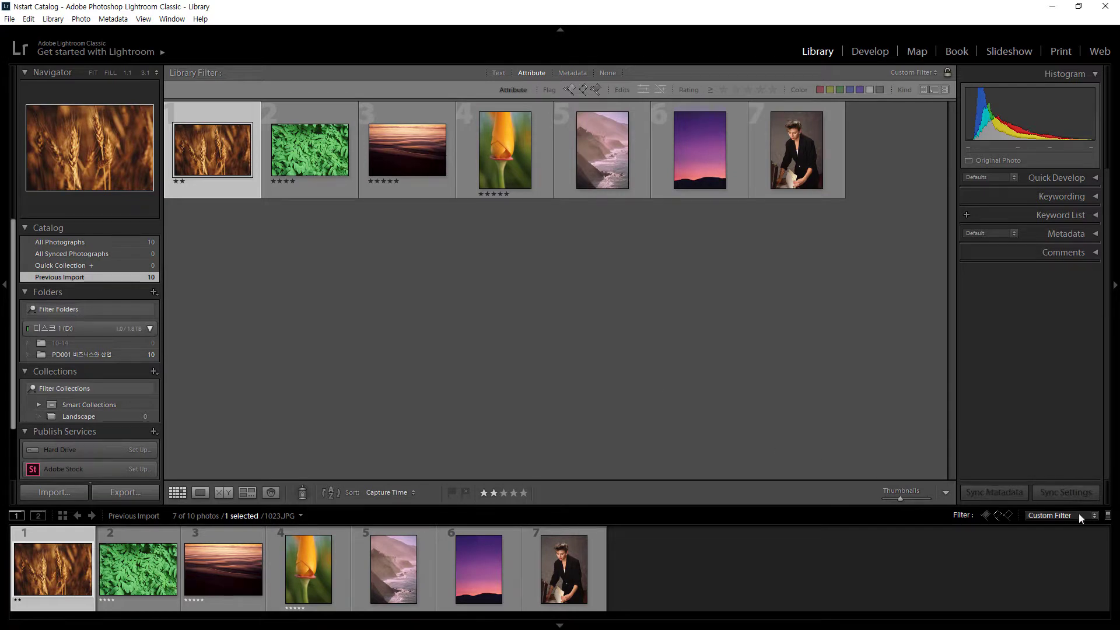
{"action": "left_click", "coordinate": [1094, 517]}
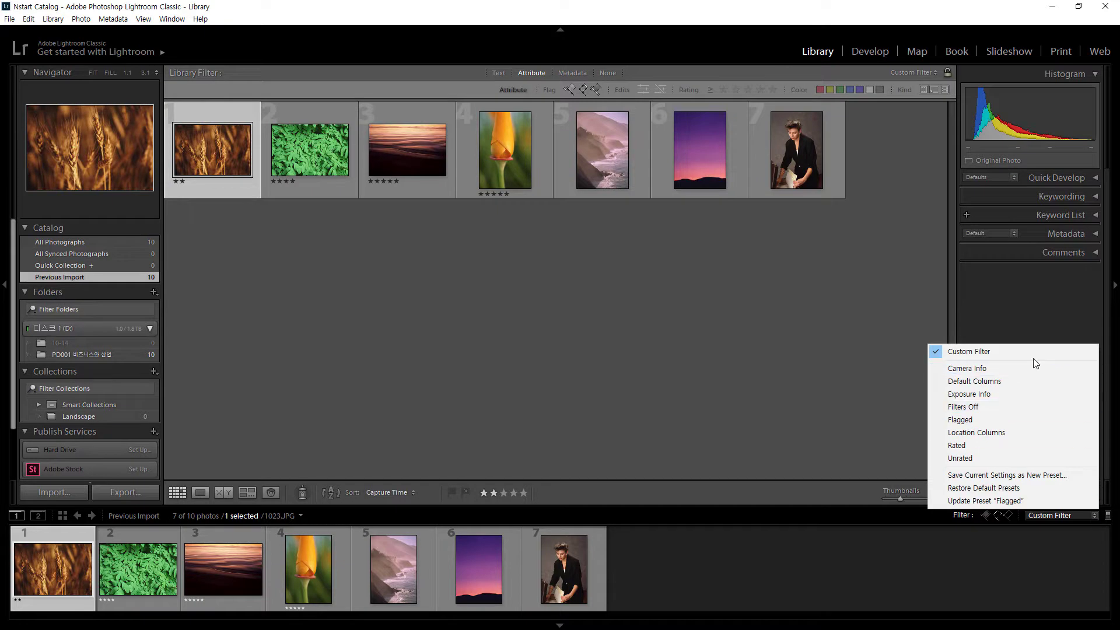
{"action": "left_click", "coordinate": [987, 417]}
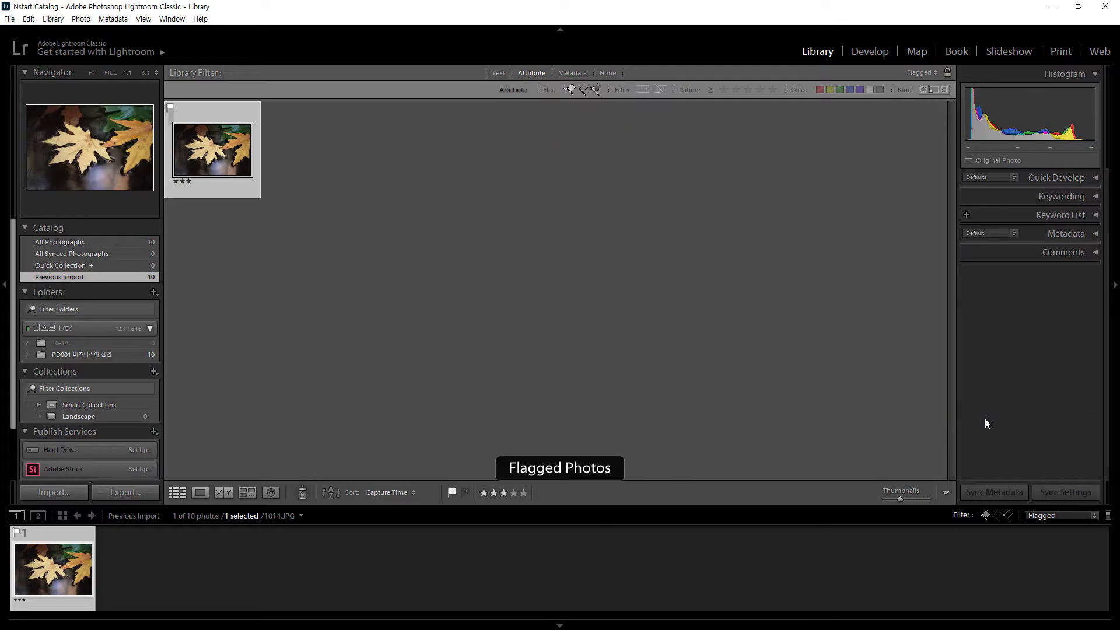
{"action": "left_click", "coordinate": [987, 518]}
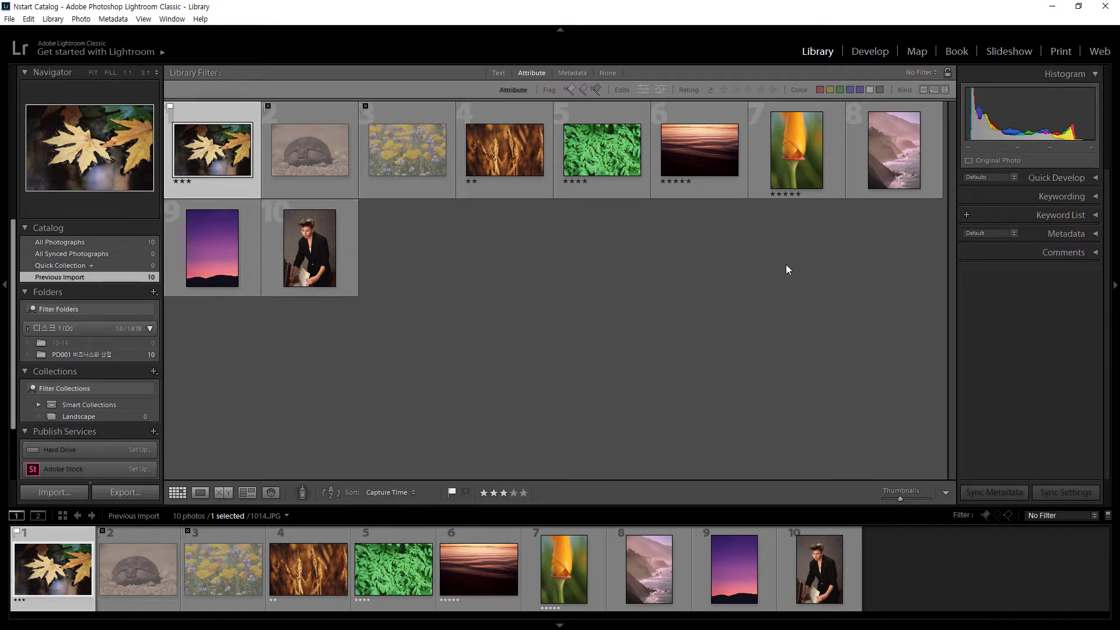
Apply the Rated filter preset, toggle the pick flag filter on and off within it, and clear the star rating filter.
{"action": "left_click", "coordinate": [1094, 518]}
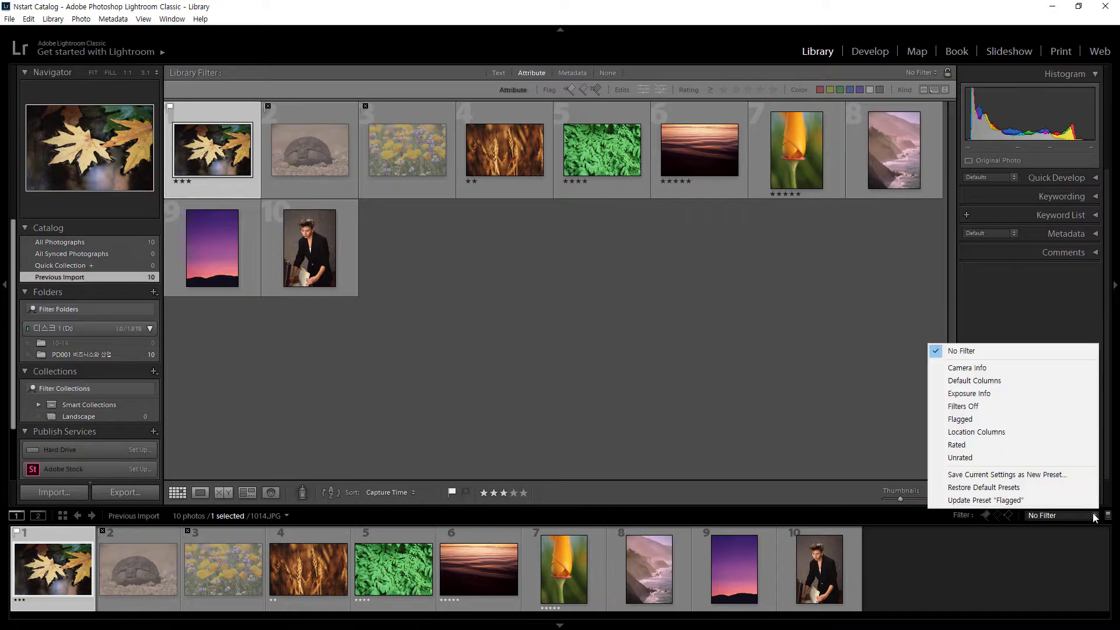
{"action": "left_click", "coordinate": [1011, 446]}
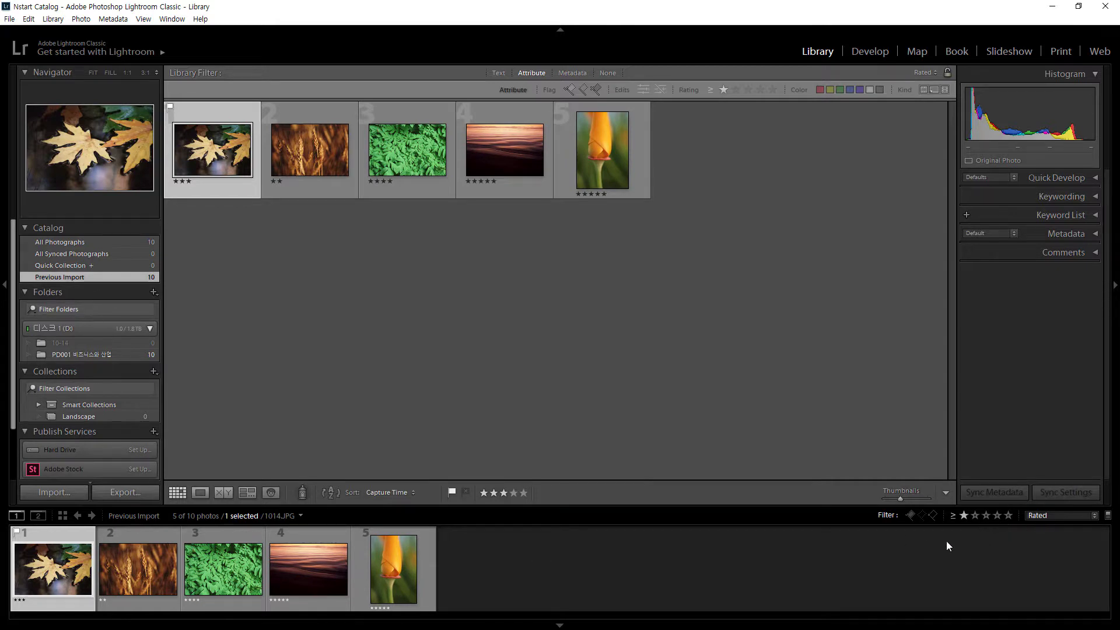
{"action": "left_click", "coordinate": [911, 513]}
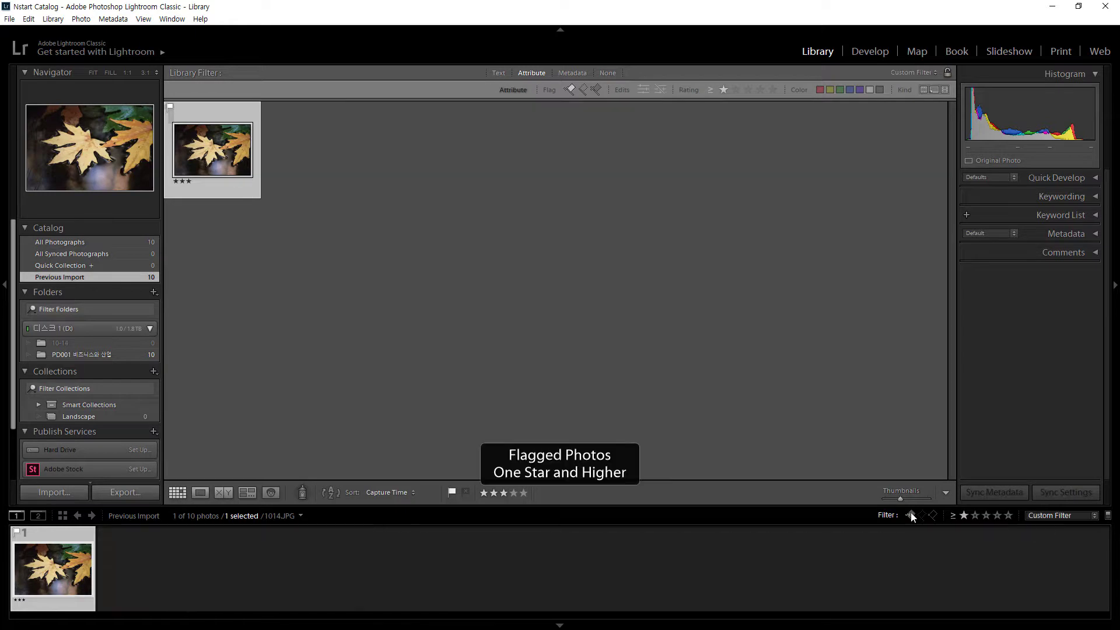
{"action": "left_click", "coordinate": [911, 514]}
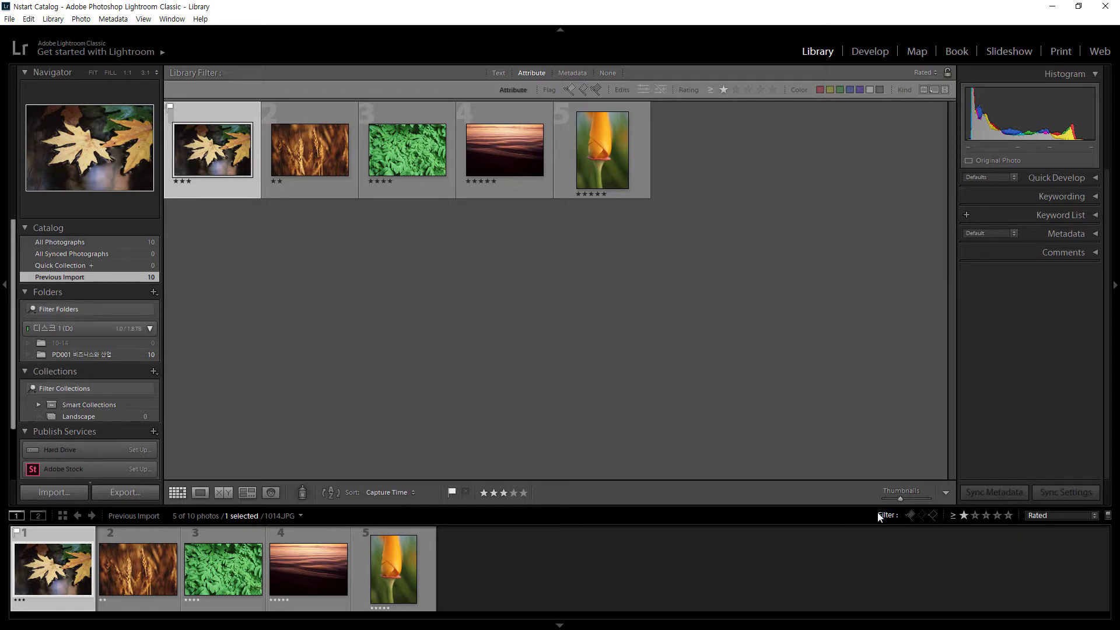
{"action": "left_click", "coordinate": [966, 517]}
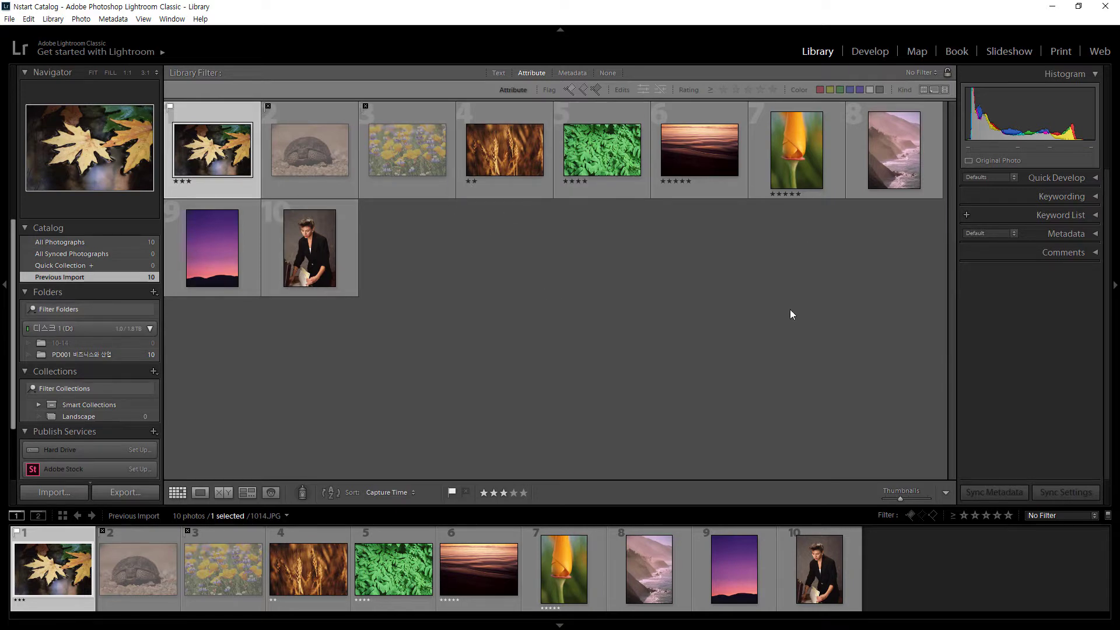
Filter for photos rated two stars or higher, raise the minimum to four and five stars, and clear the rating filter.
{"action": "left_click", "coordinate": [975, 516]}
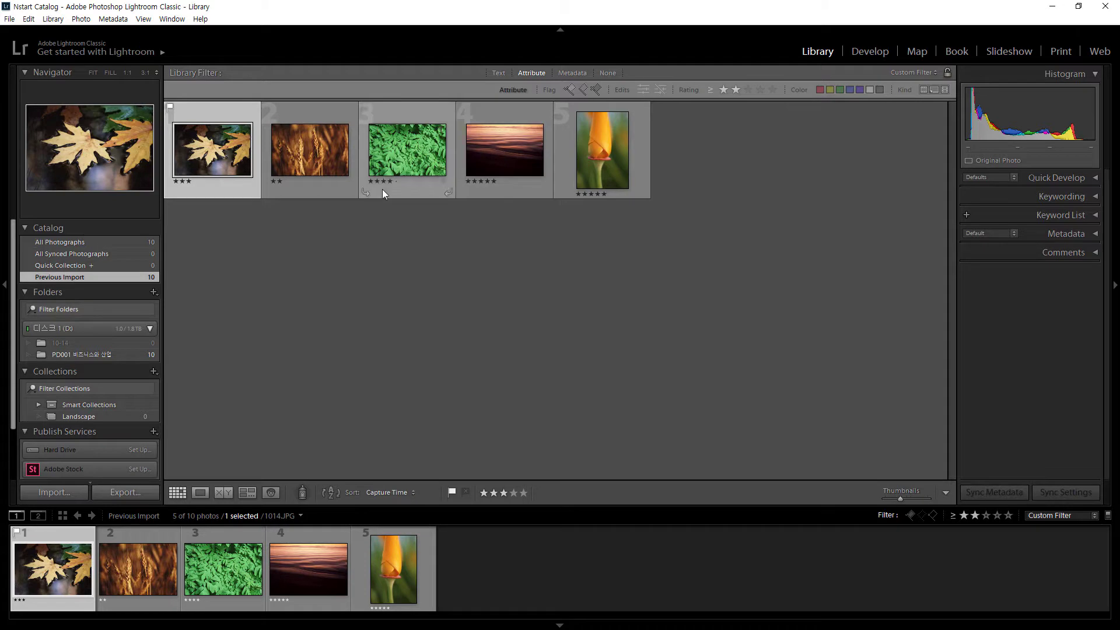
{"action": "left_click", "coordinate": [986, 515]}
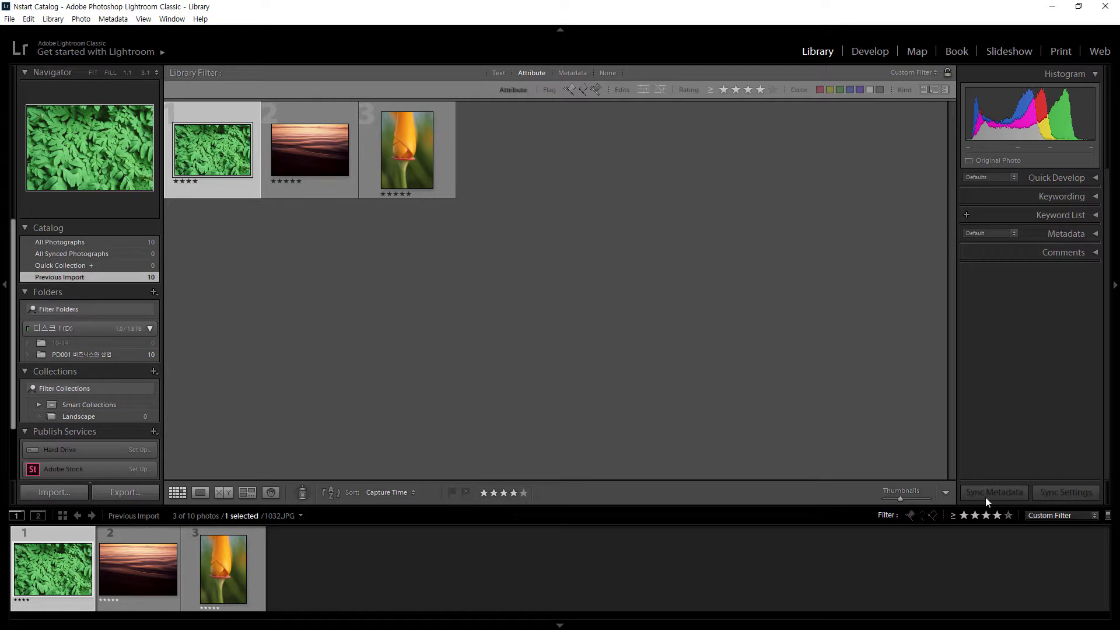
{"action": "left_click", "coordinate": [1009, 515]}
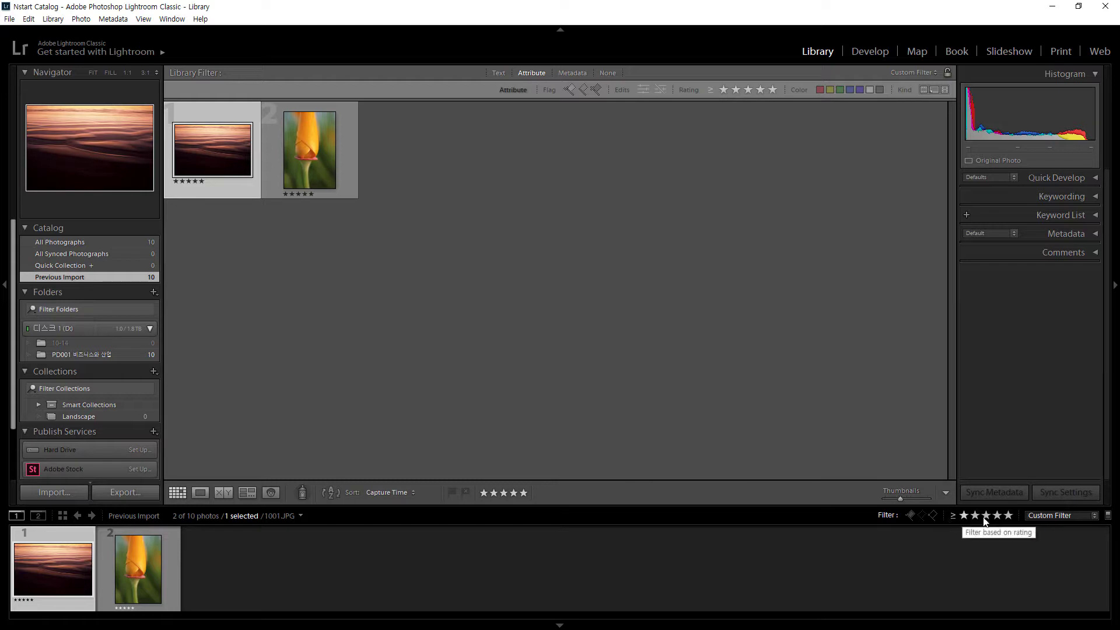
{"action": "left_click", "coordinate": [1009, 516]}
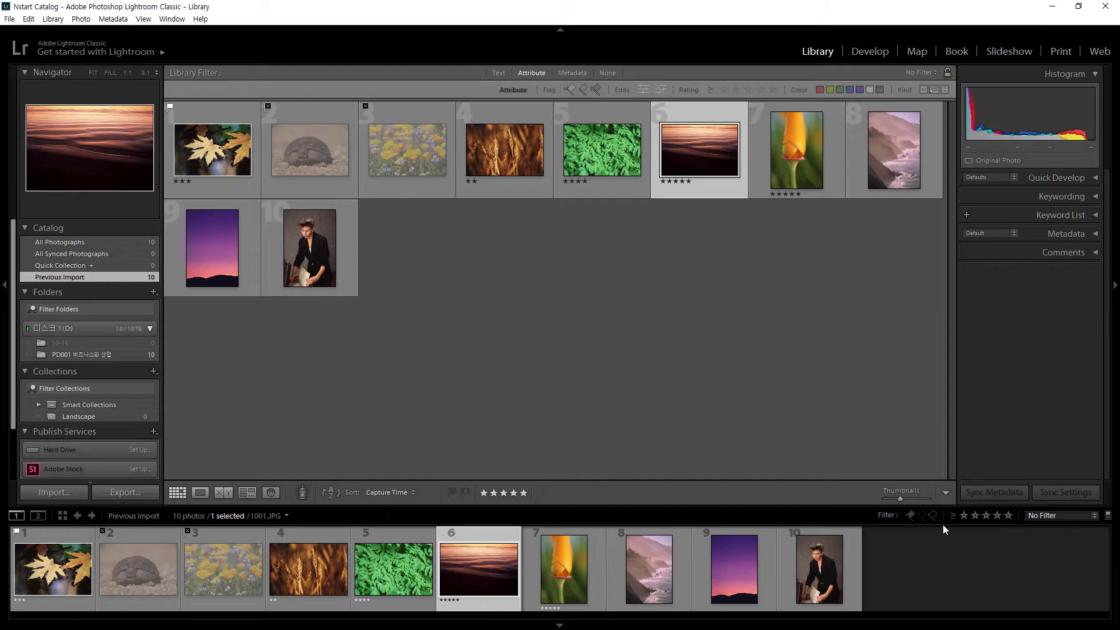
Filter for photos rated three stars or higher, and return to No Filter to show all photos.
{"action": "left_click", "coordinate": [987, 516]}
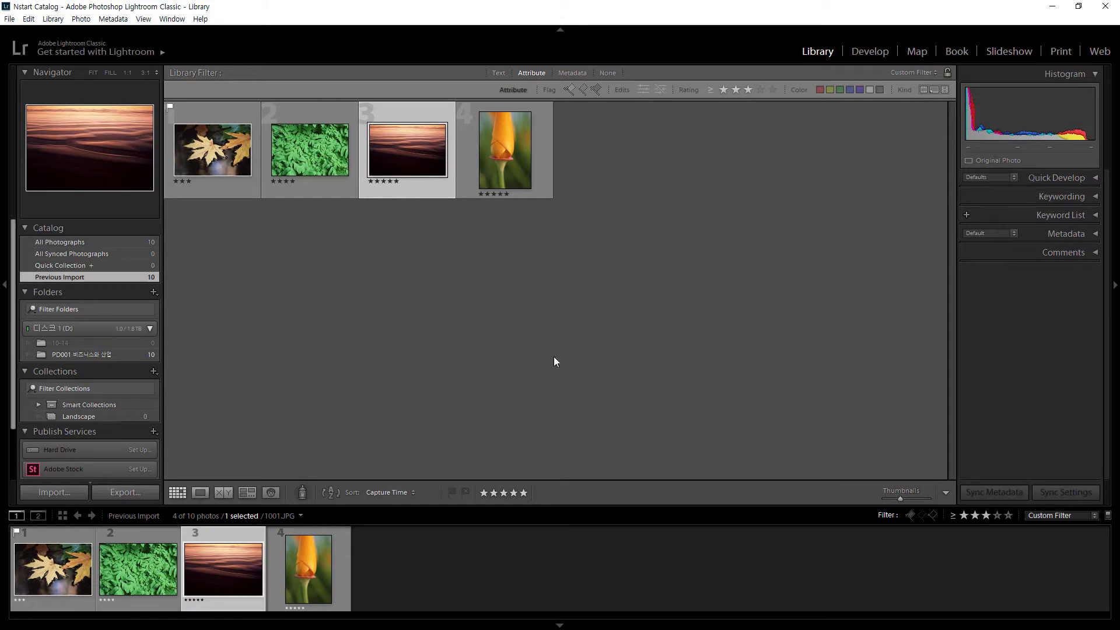
{"action": "left_click", "coordinate": [988, 516]}
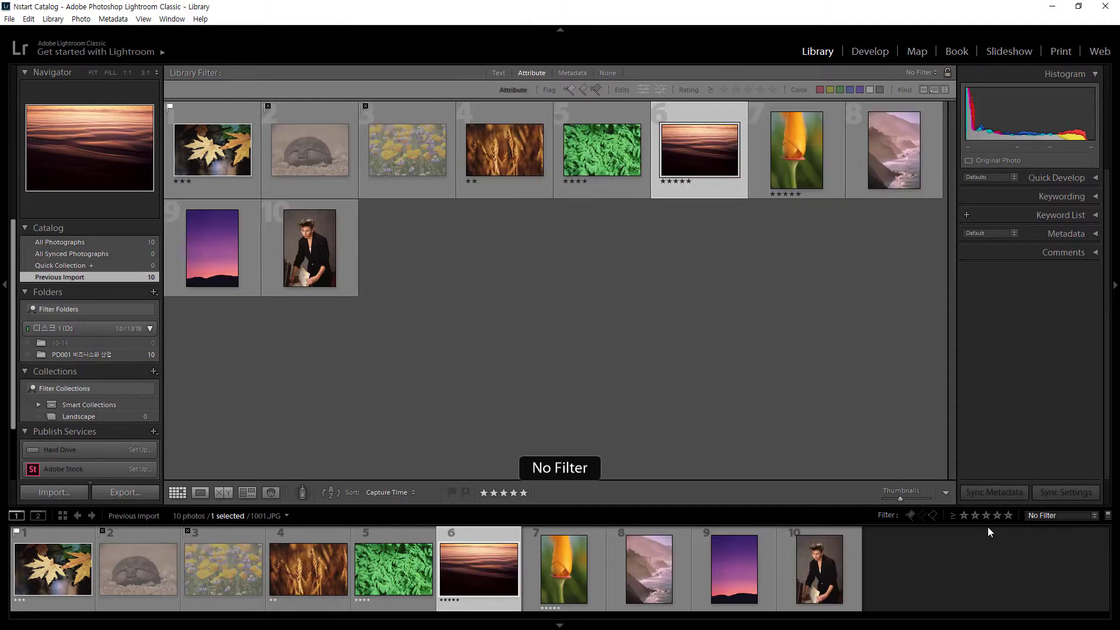
{"action": "left_click", "coordinate": [1042, 516]}
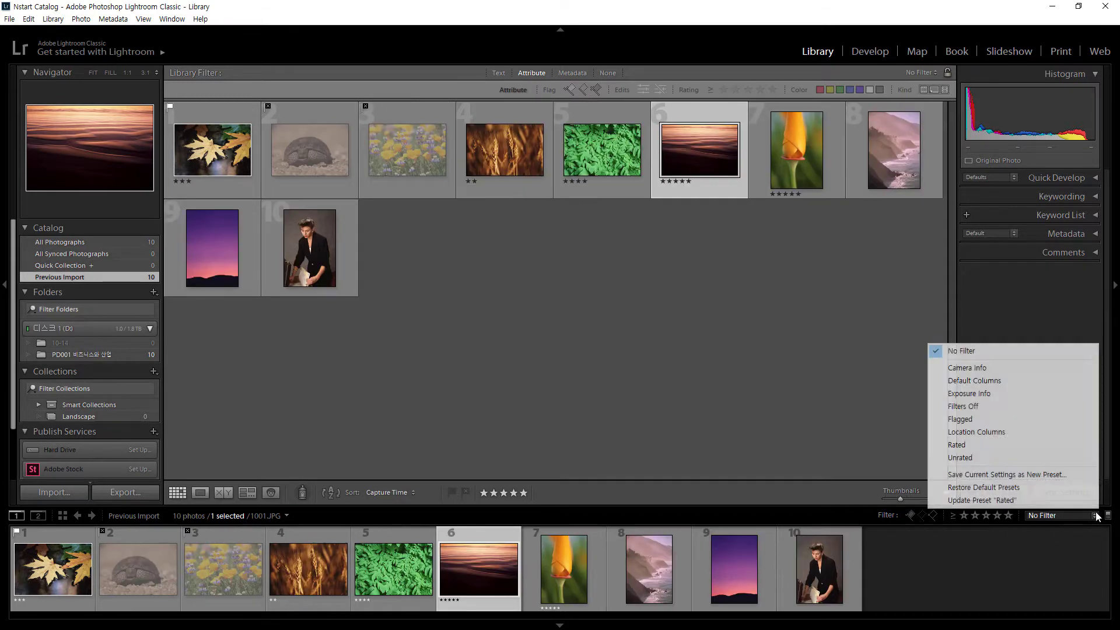
{"action": "left_click", "coordinate": [1025, 352]}
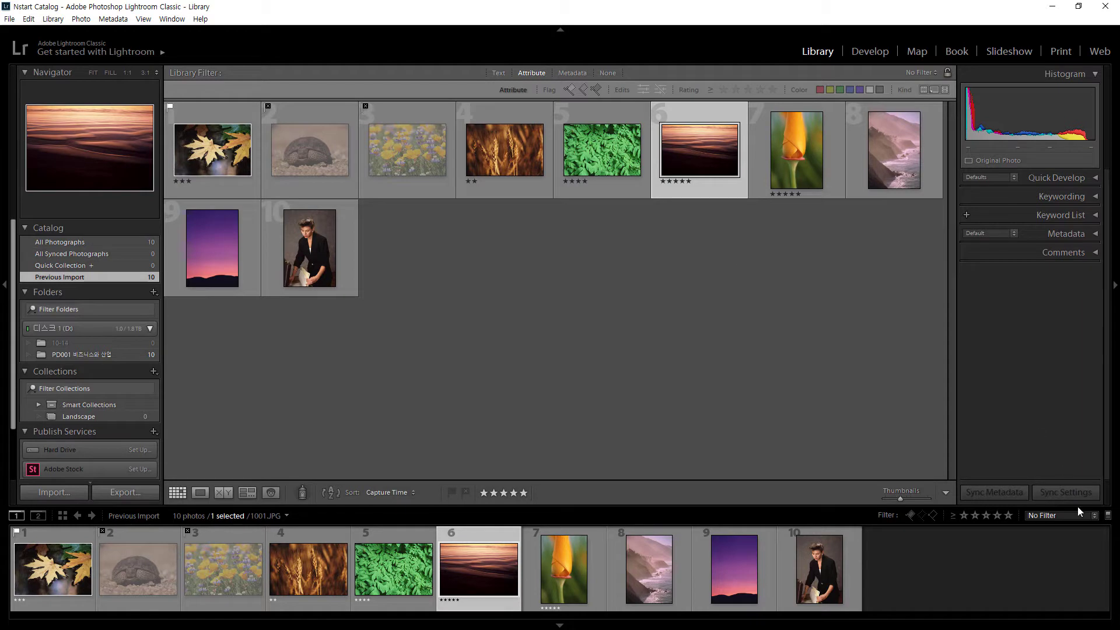
{"action": "left_click", "coordinate": [1098, 516]}
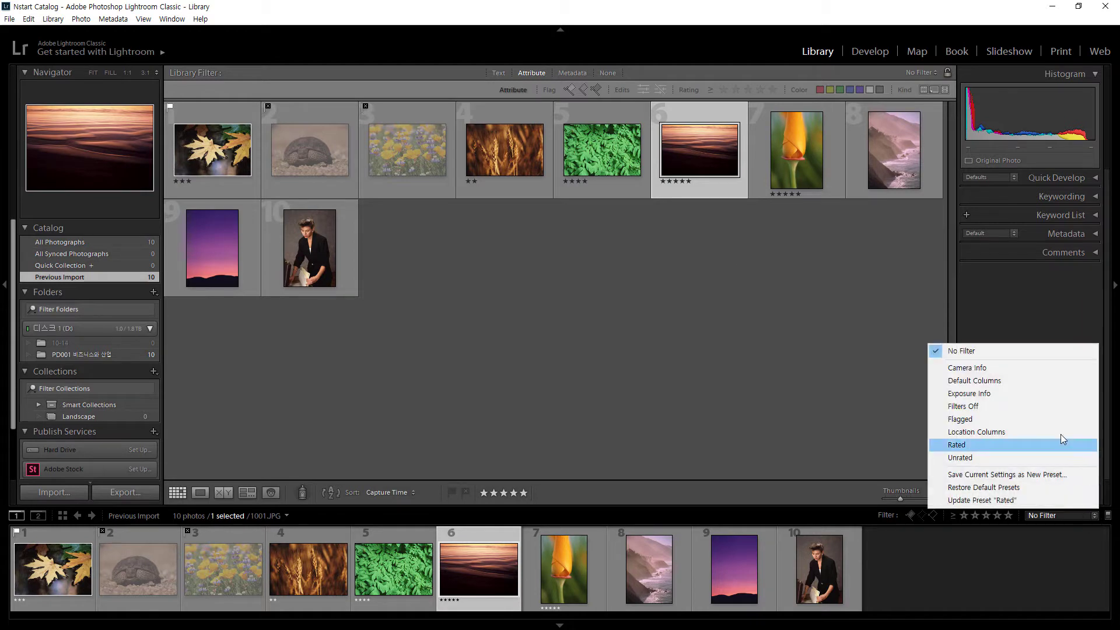
{"action": "left_click", "coordinate": [1009, 356]}
Apply the Rated filter preset and raise its minimum rating to four stars.
{"action": "left_click", "coordinate": [1083, 515]}
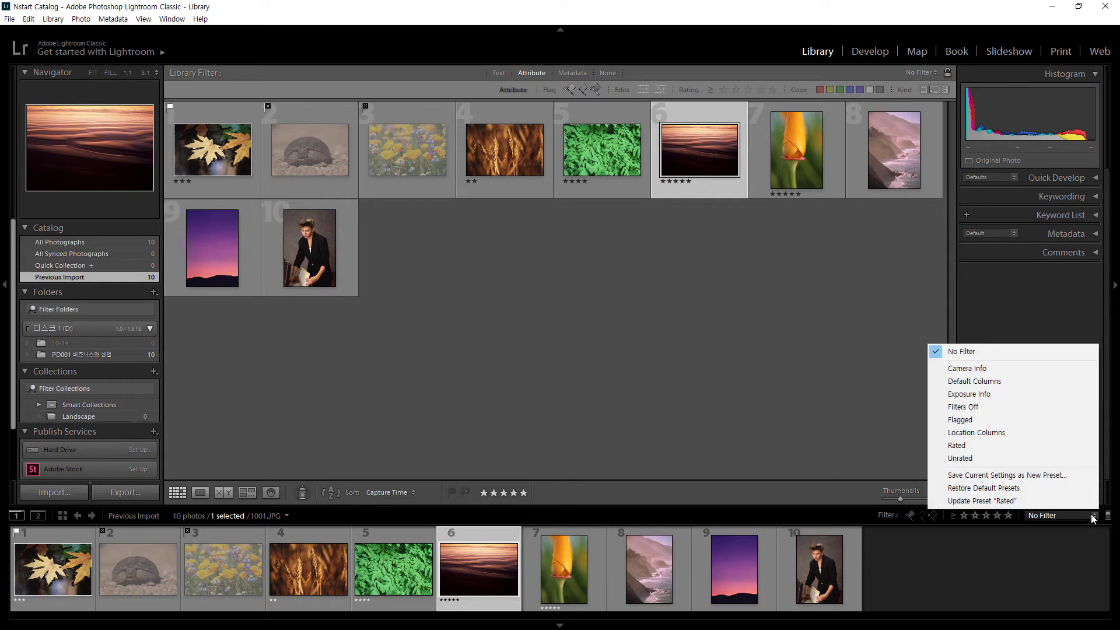
{"action": "left_click", "coordinate": [1009, 446]}
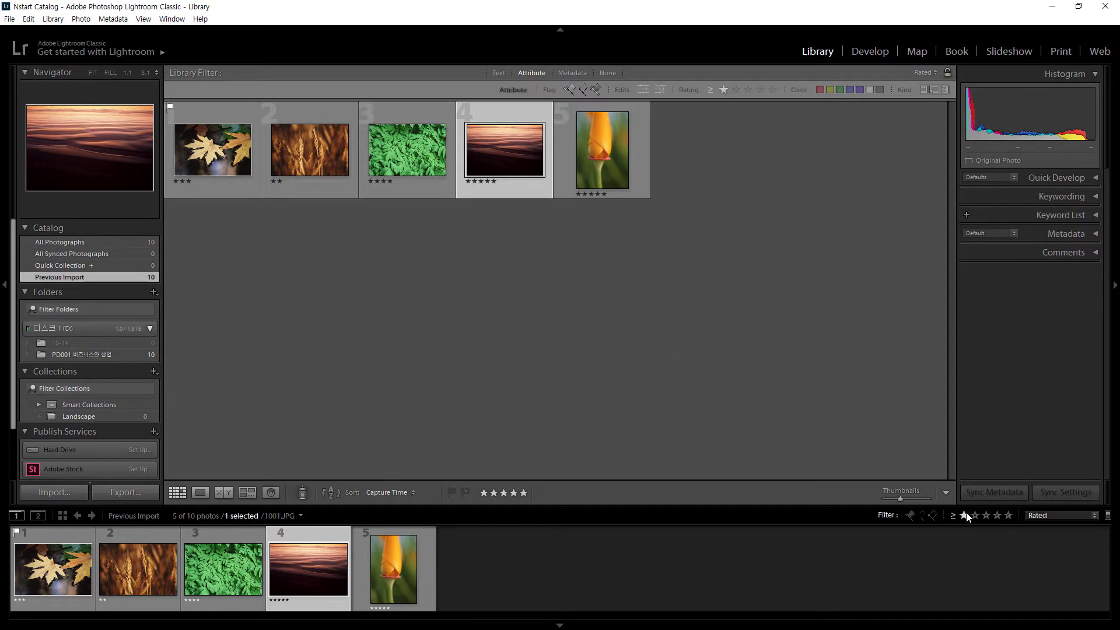
{"action": "left_click", "coordinate": [997, 515]}
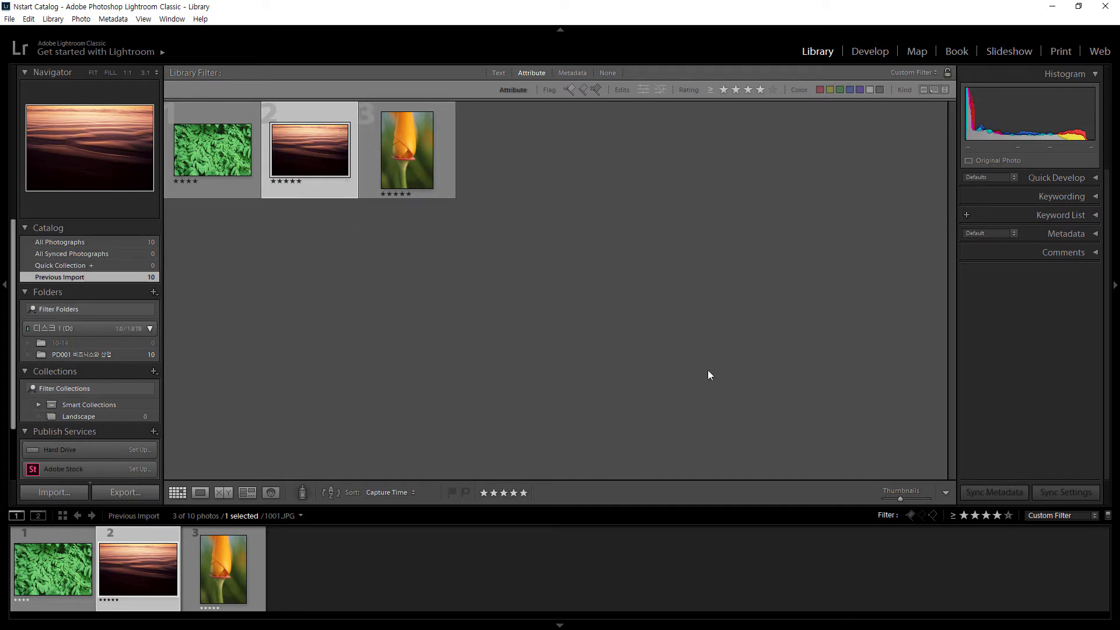
Change the four-star filter's comparison to "Rating is equal to" and switch it to "Rating is less than or equal to".
{"action": "left_click", "coordinate": [954, 517]}
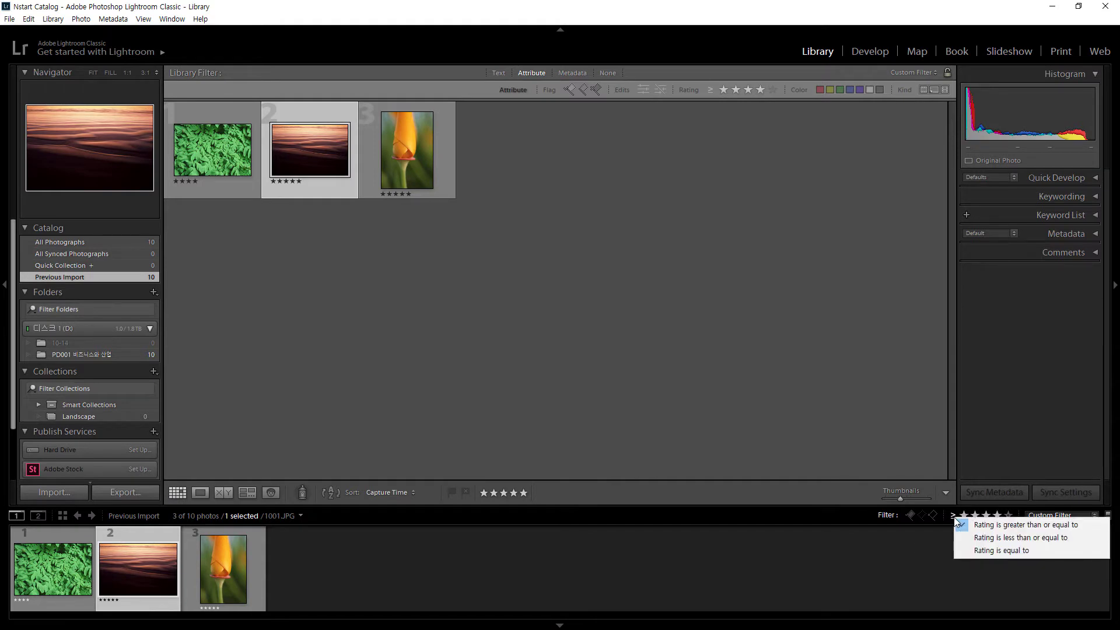
{"action": "left_click", "coordinate": [979, 551]}
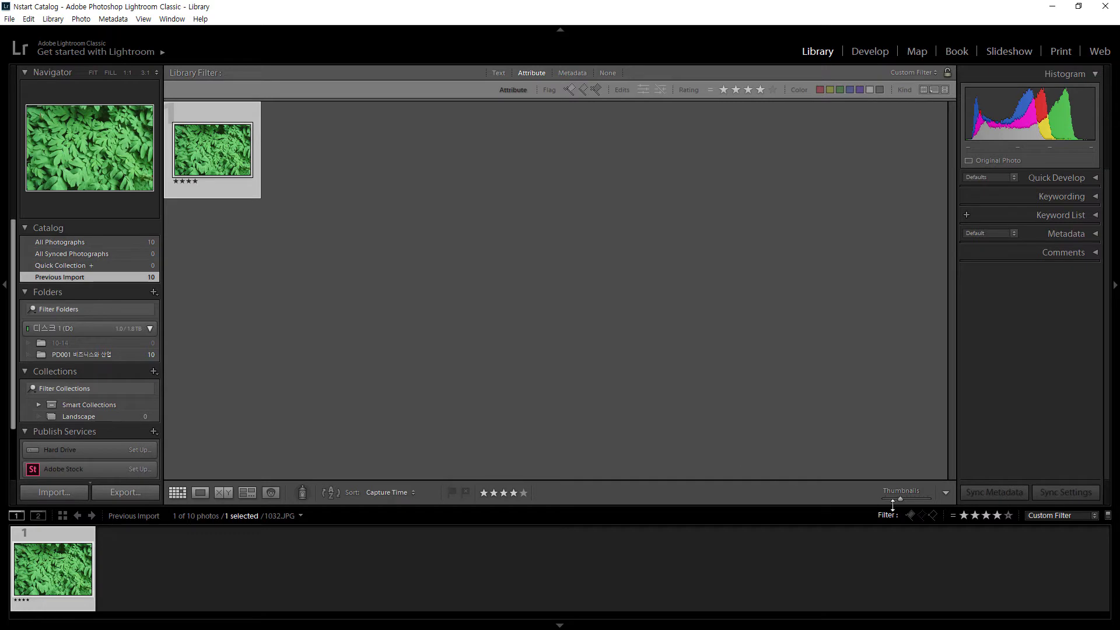
{"action": "left_click", "coordinate": [953, 516]}
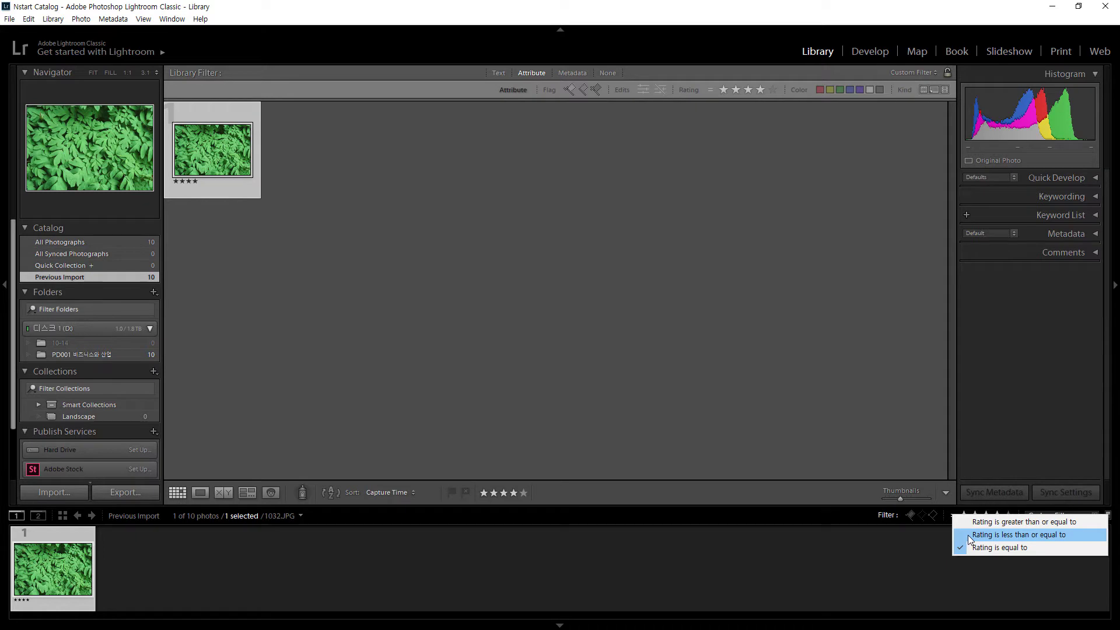
{"action": "left_click", "coordinate": [971, 535]}
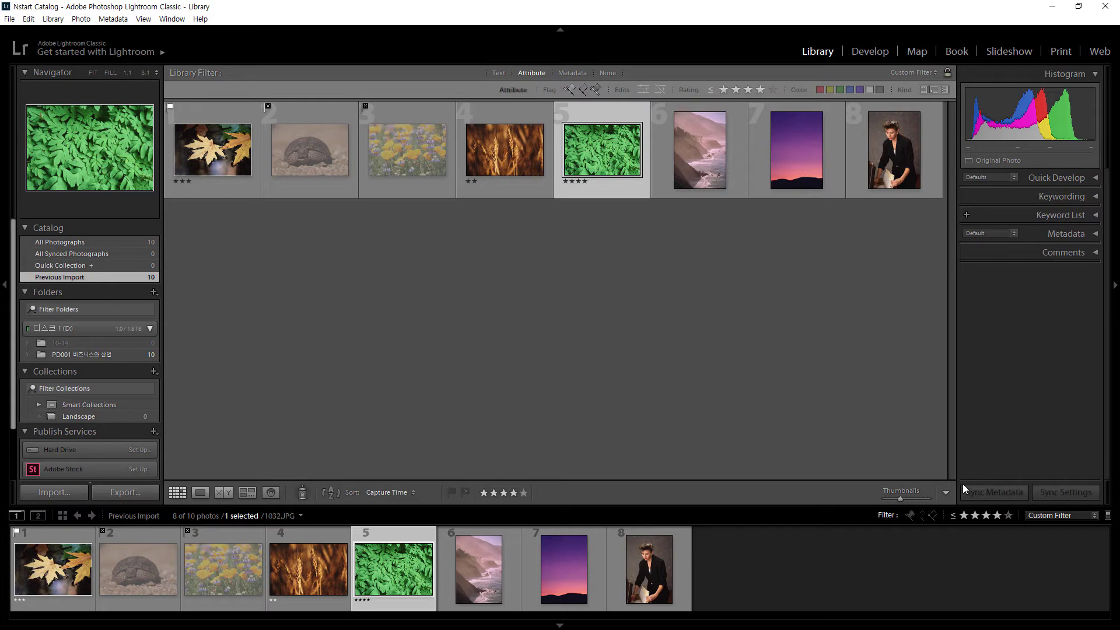
Combine the rating filter with the pick flag filter, toggling the flag filter off and on, and apply the Filters Off preset.
{"action": "left_click", "coordinate": [911, 517]}
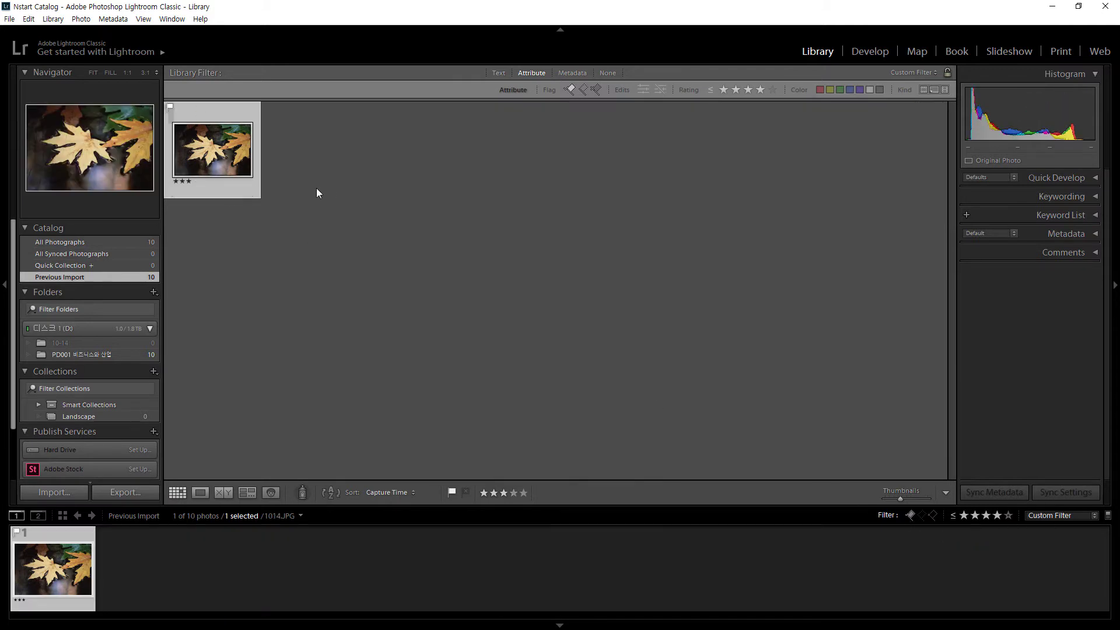
{"action": "left_click", "coordinate": [911, 516]}
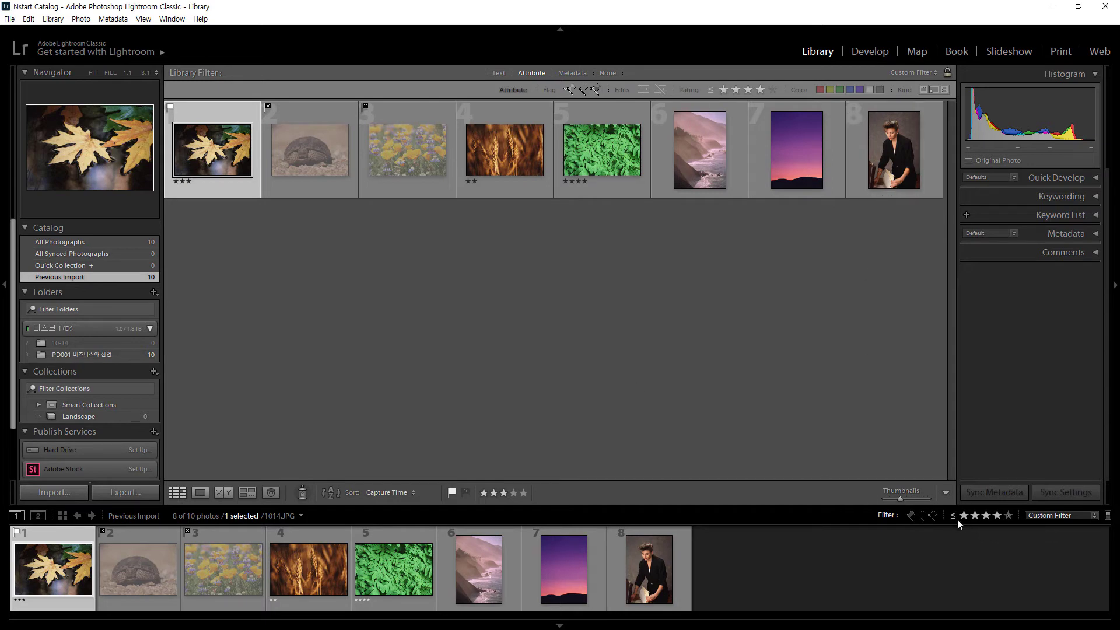
{"action": "left_click", "coordinate": [911, 517]}
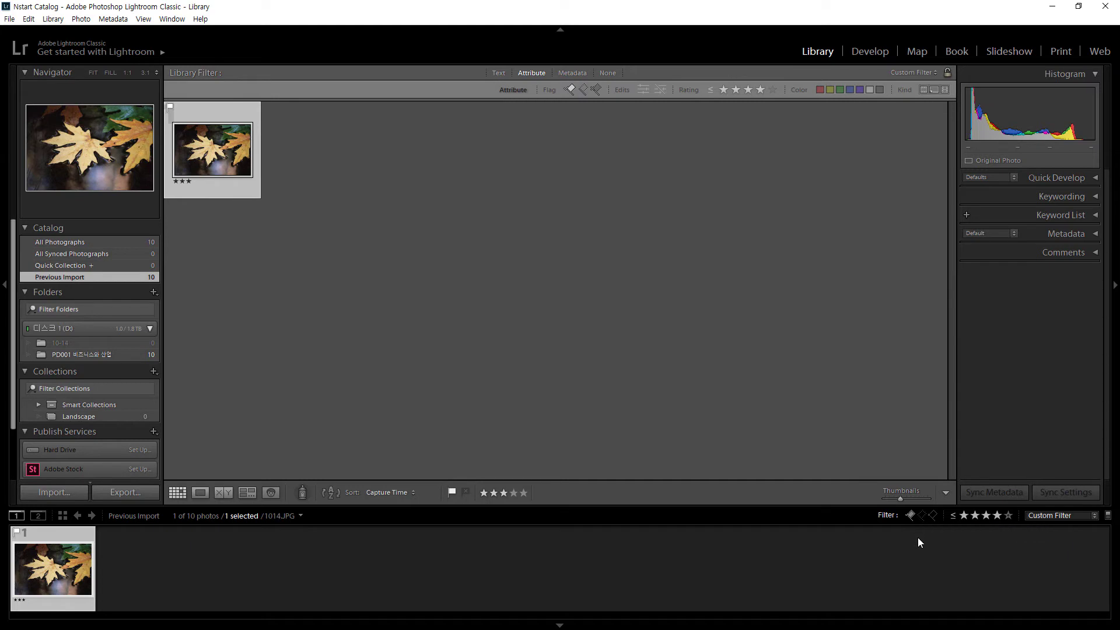
{"action": "left_click", "coordinate": [1047, 516]}
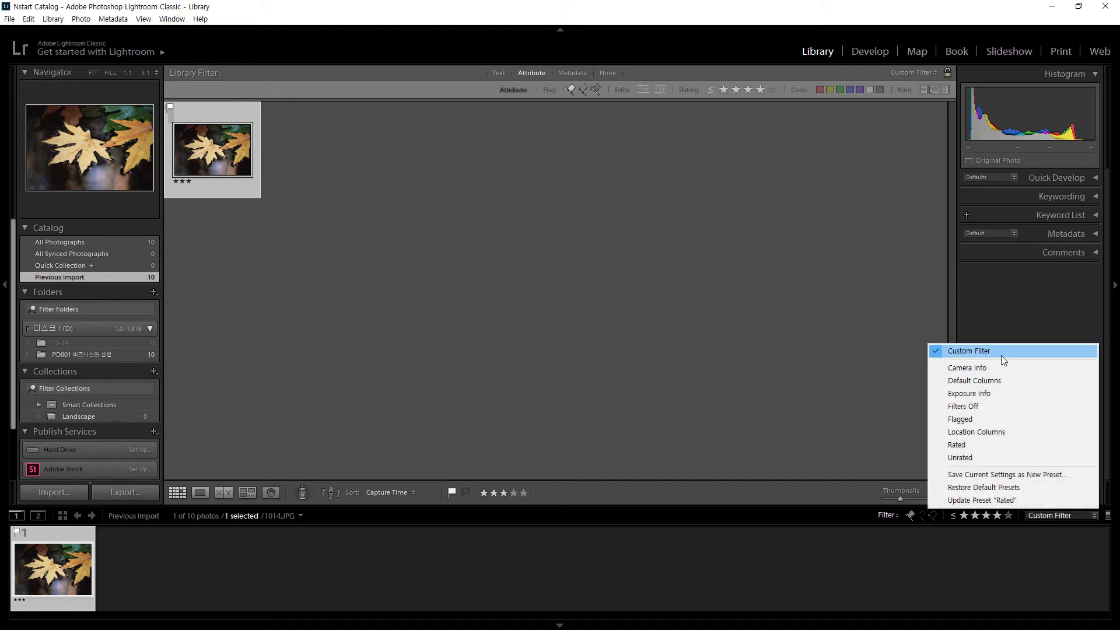
{"action": "left_click", "coordinate": [993, 407]}
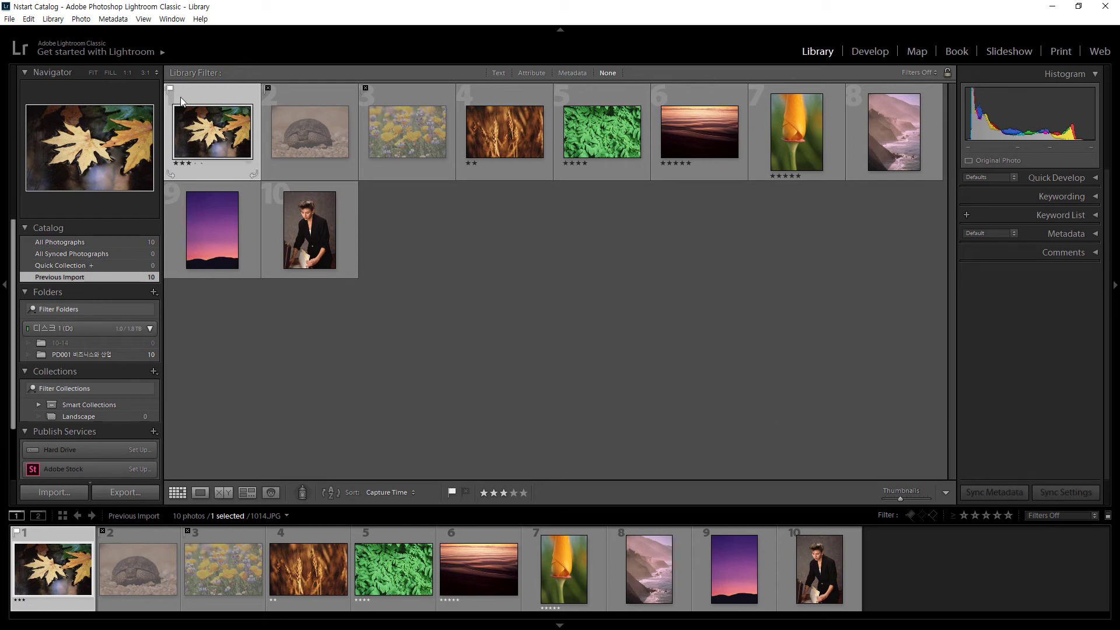
Select the maple leaf, tortoise and yellow flower photos together, toggle their pick flags to leave them unflagged, and deselect them.
{"action": "left_click", "coordinate": [412, 137], "text": "shift"}
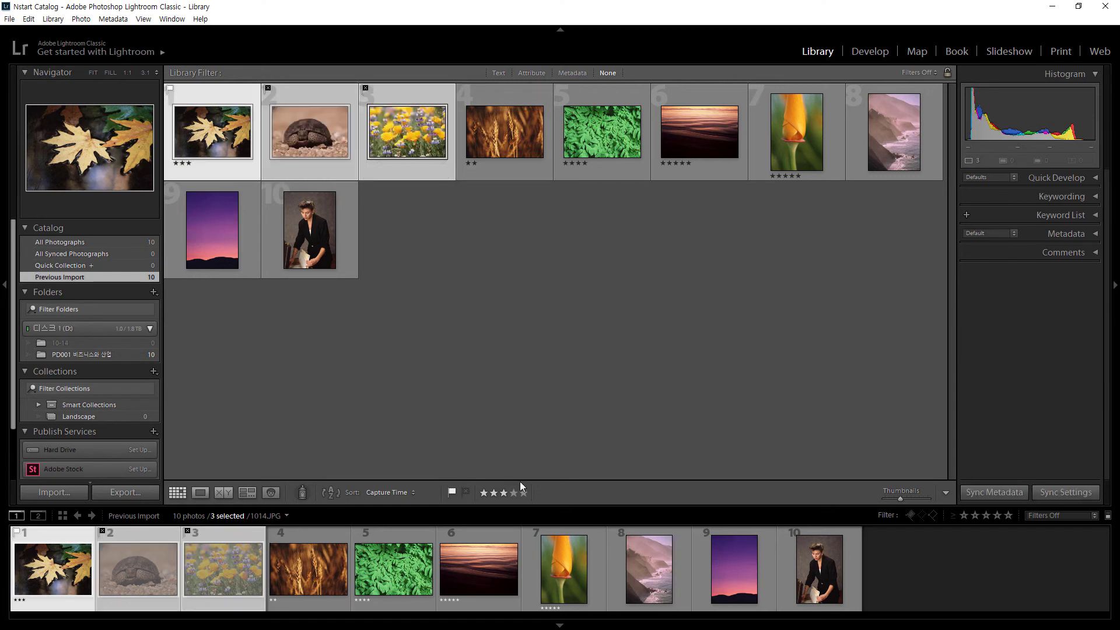
{"action": "left_click", "coordinate": [450, 491]}
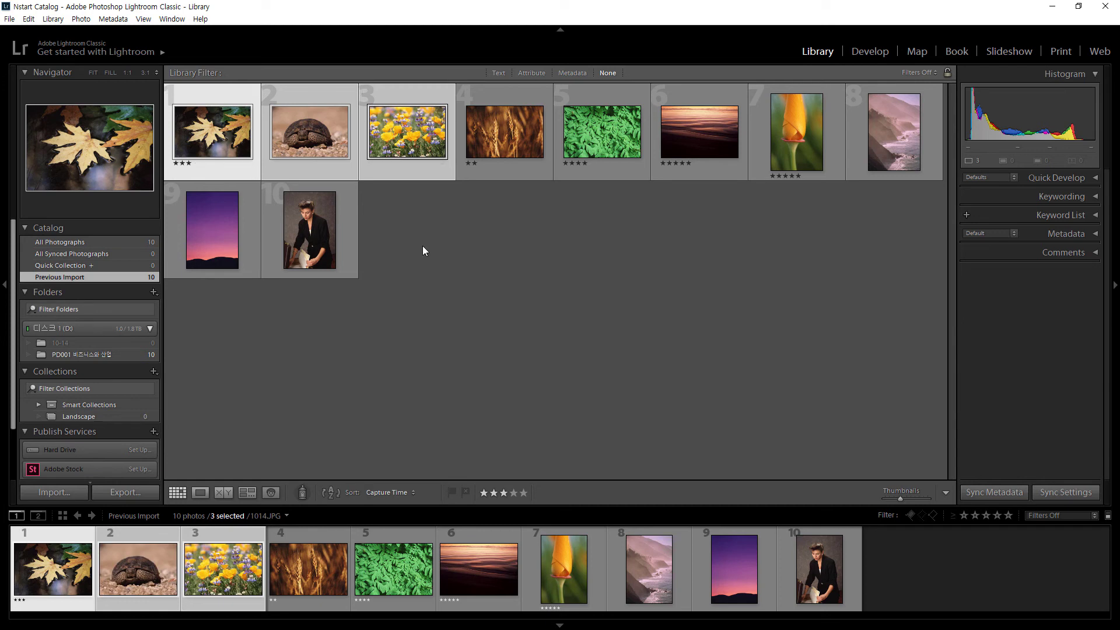
{"action": "left_click", "coordinate": [453, 492]}
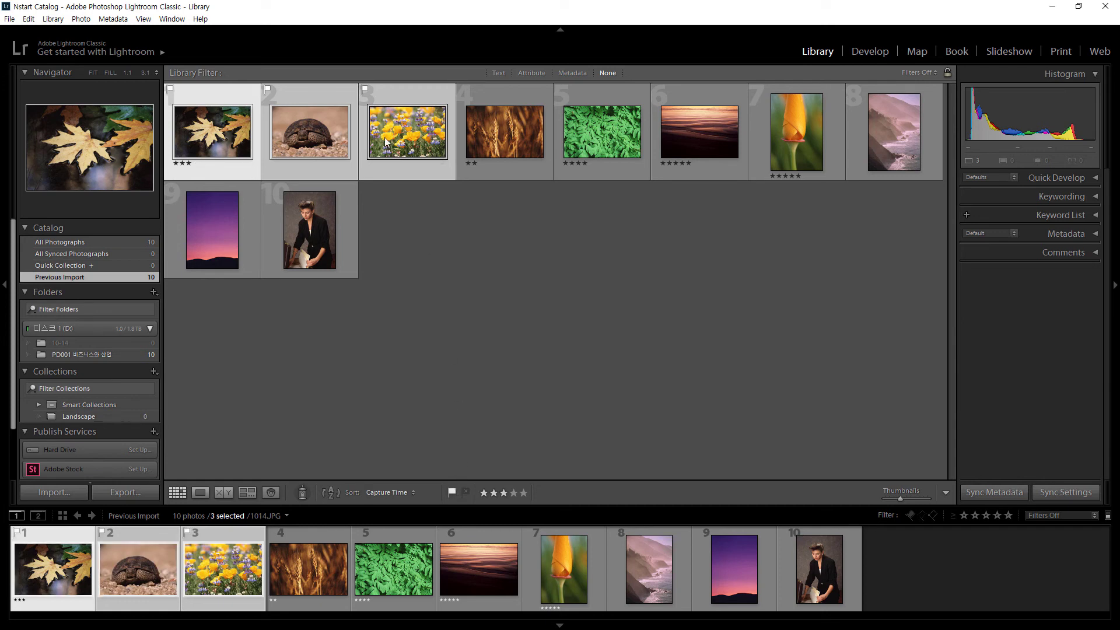
{"action": "left_click", "coordinate": [451, 493]}
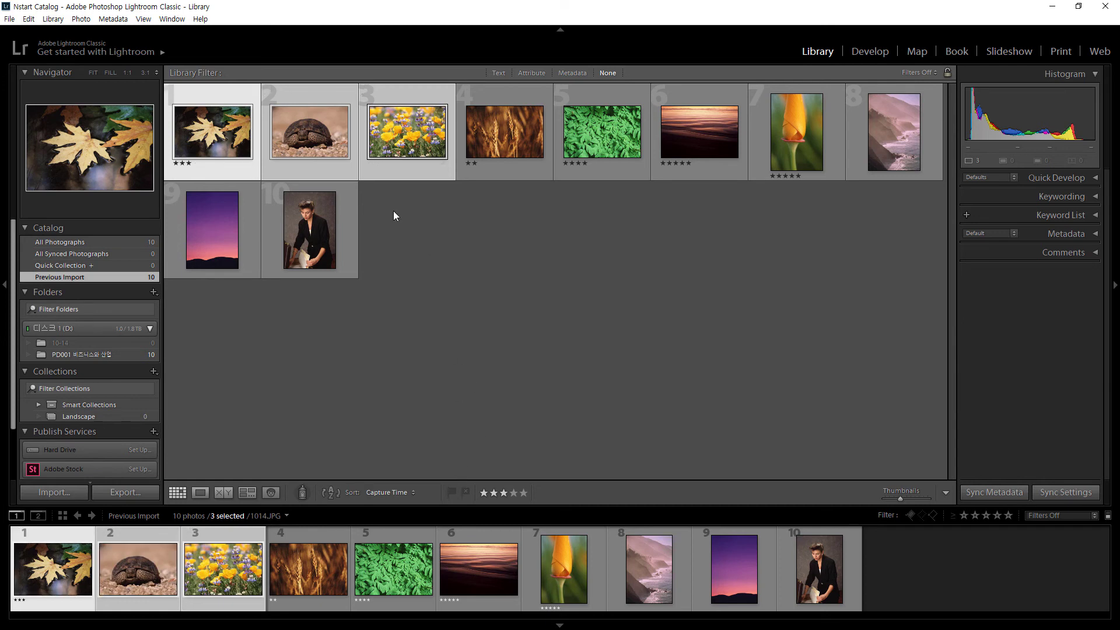
{"action": "left_click", "coordinate": [573, 318]}
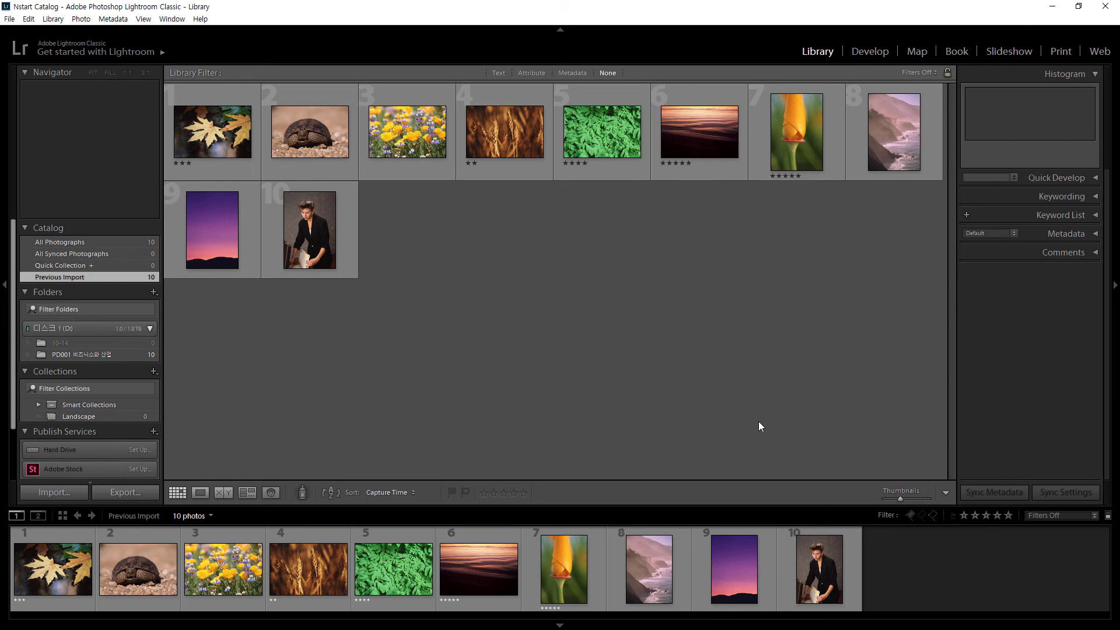
Turn the photo filters back on and filter for photos rated two stars or higher.
{"action": "left_click", "coordinate": [957, 516]}
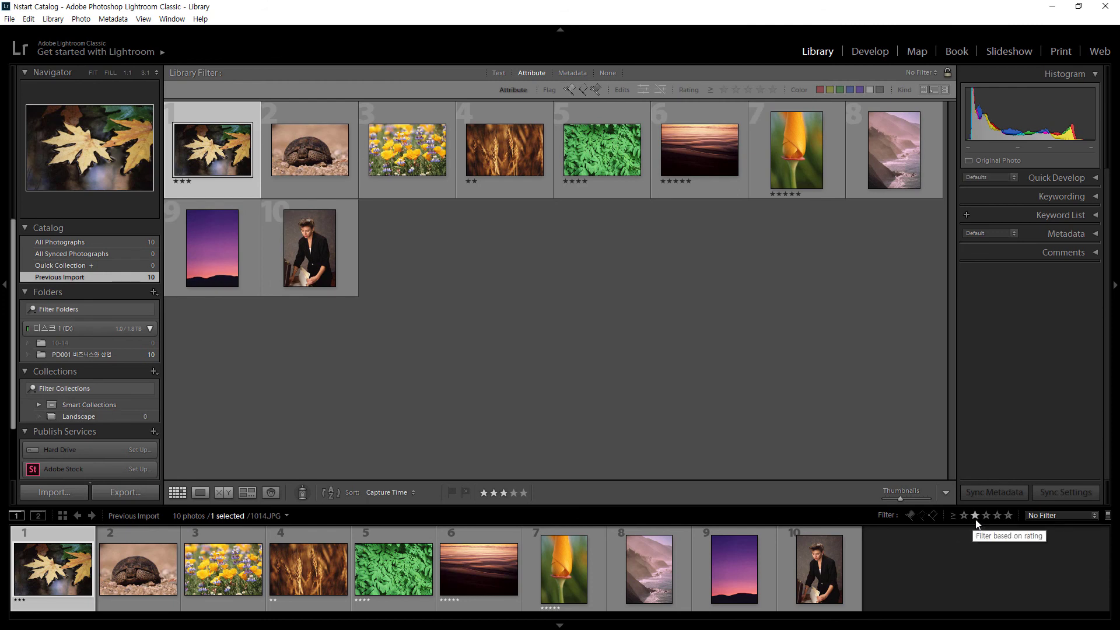
{"action": "left_click", "coordinate": [975, 516]}
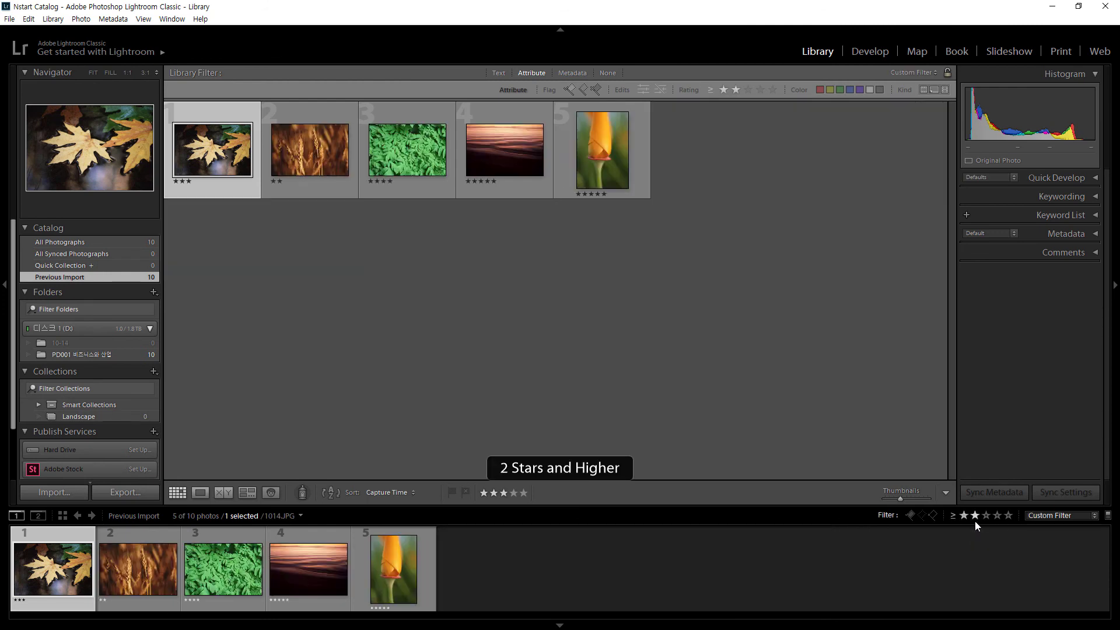